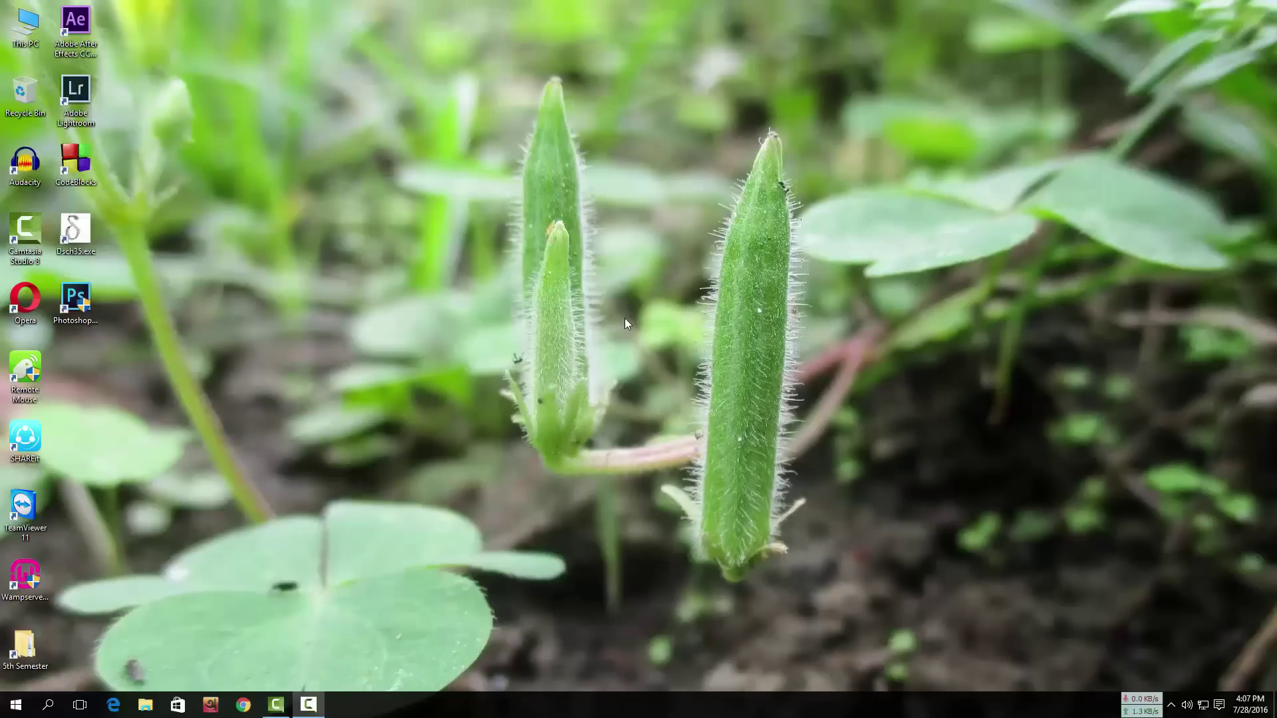
click(256, 703)
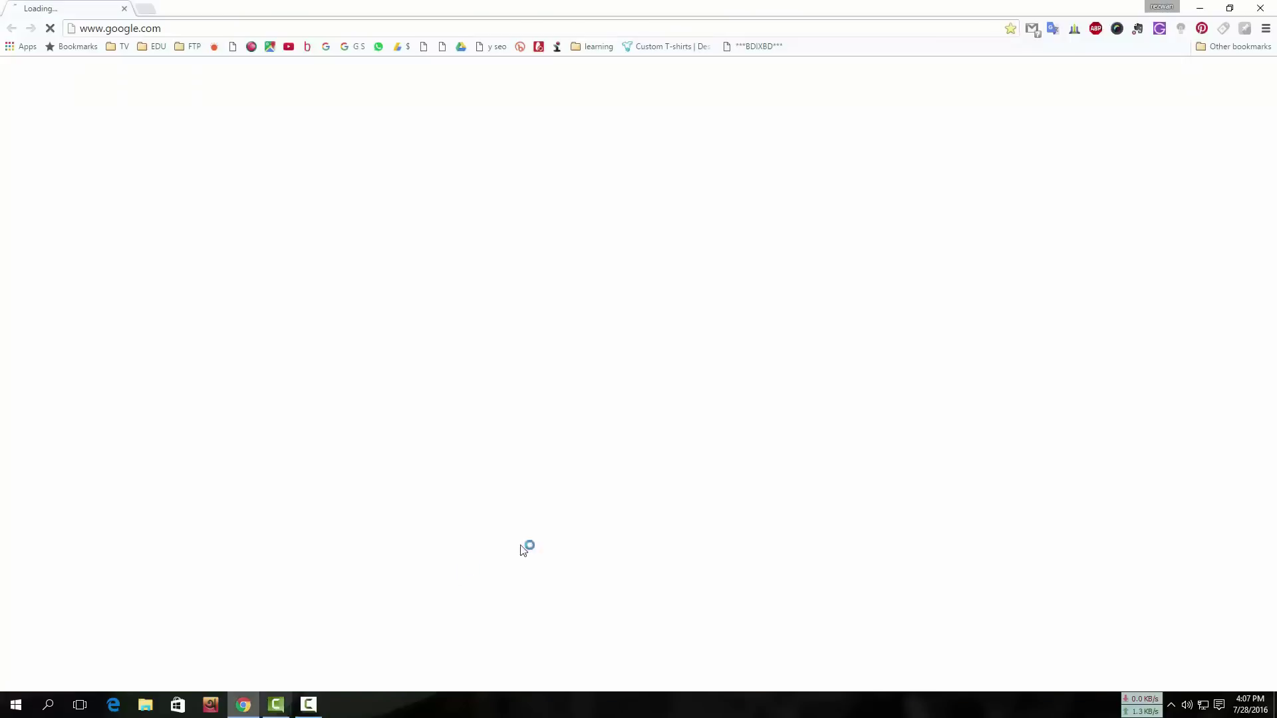
click(225, 29)
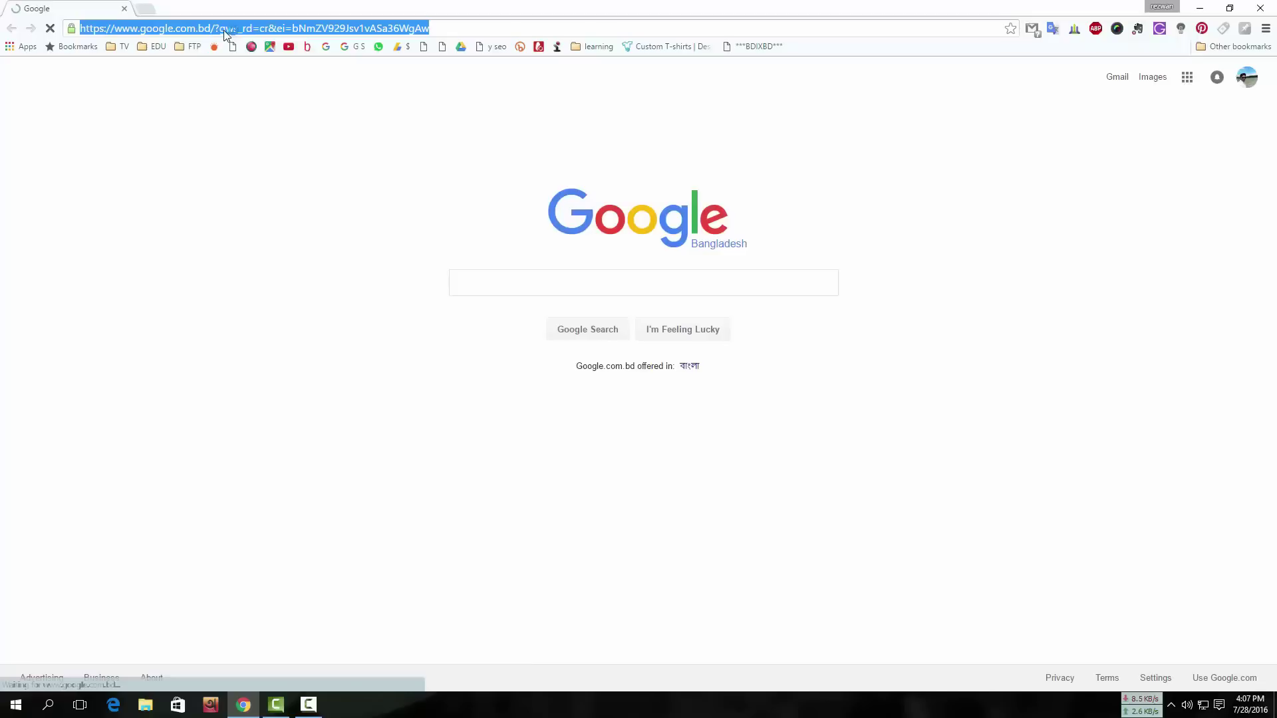
text(bluestacks.com)
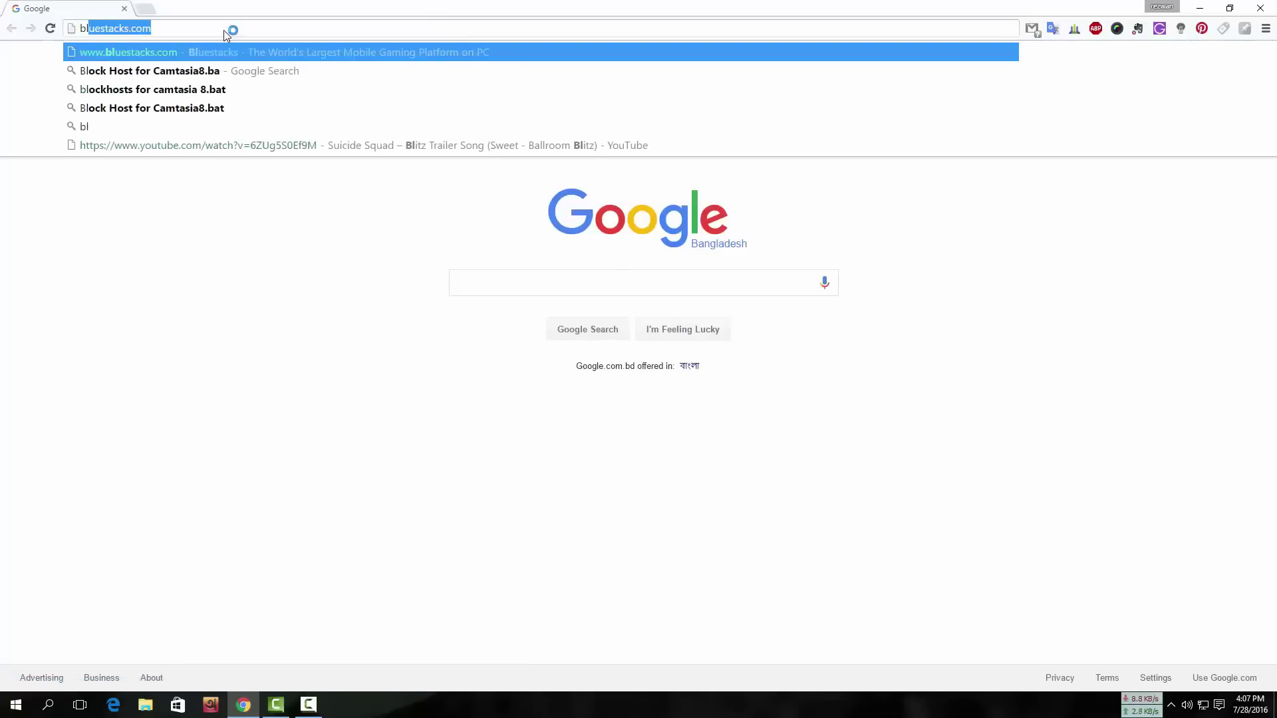
key(Return)
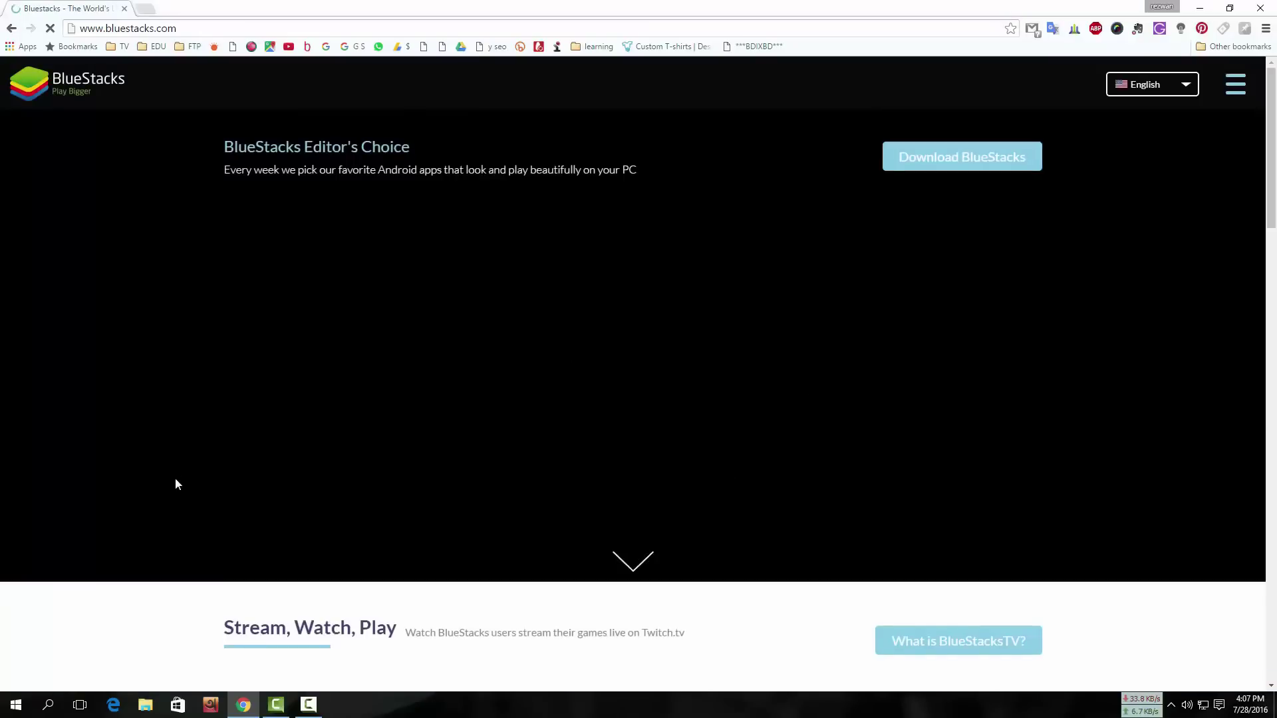
Step: Scroll through the BlueStacks homepage to look over its download options
scroll(499, 426, down, 4)
scroll(605, 491, up, 3)
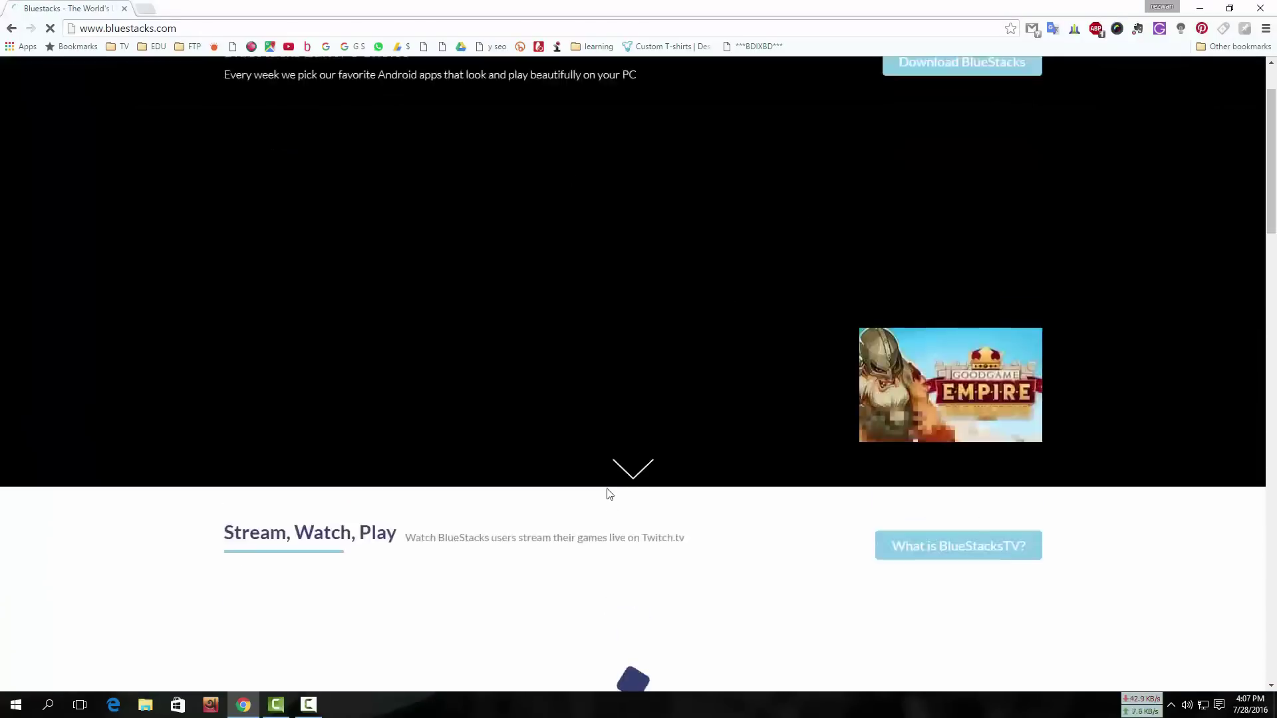
scroll(607, 488, up, 1)
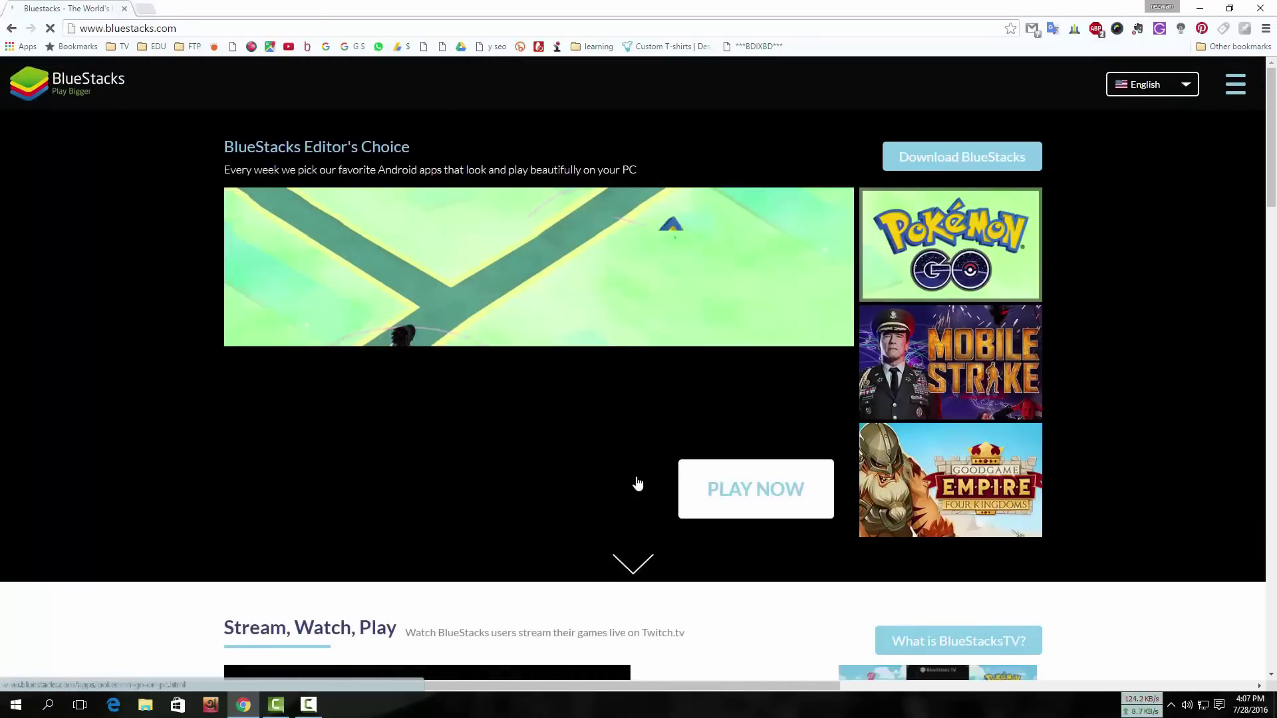
scroll(638, 484, down, 9)
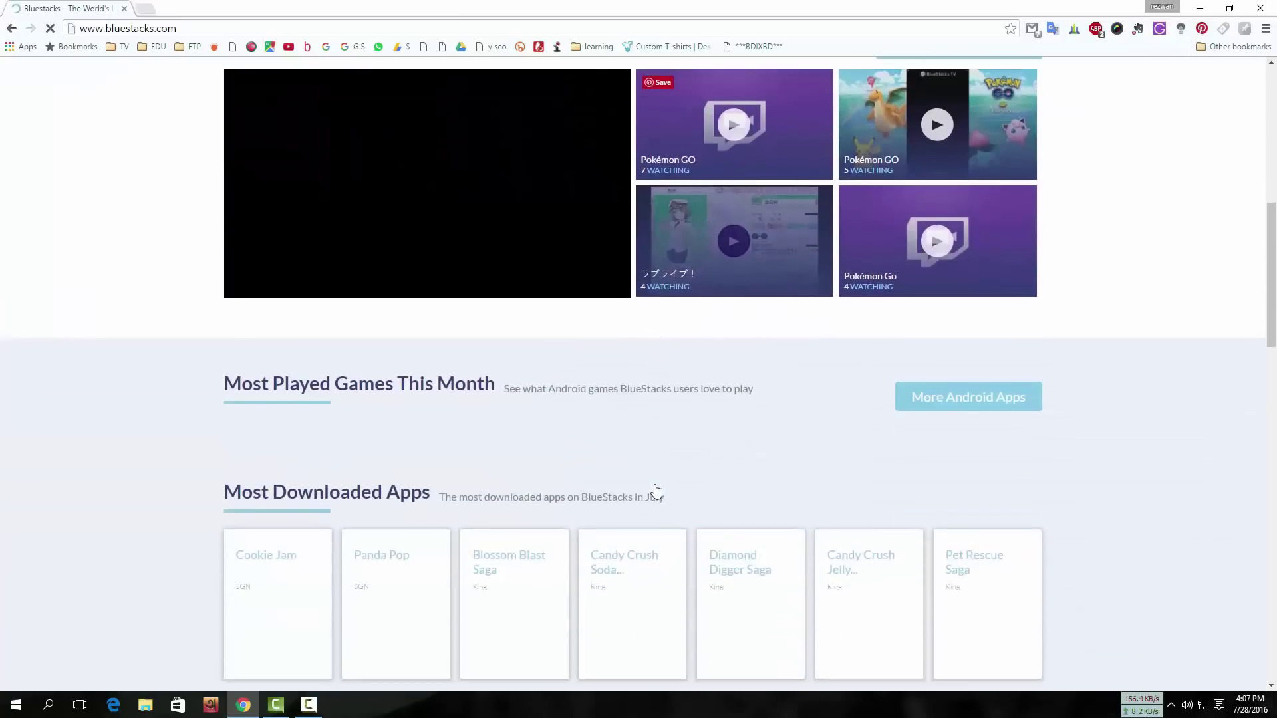
scroll(654, 484, up, 9)
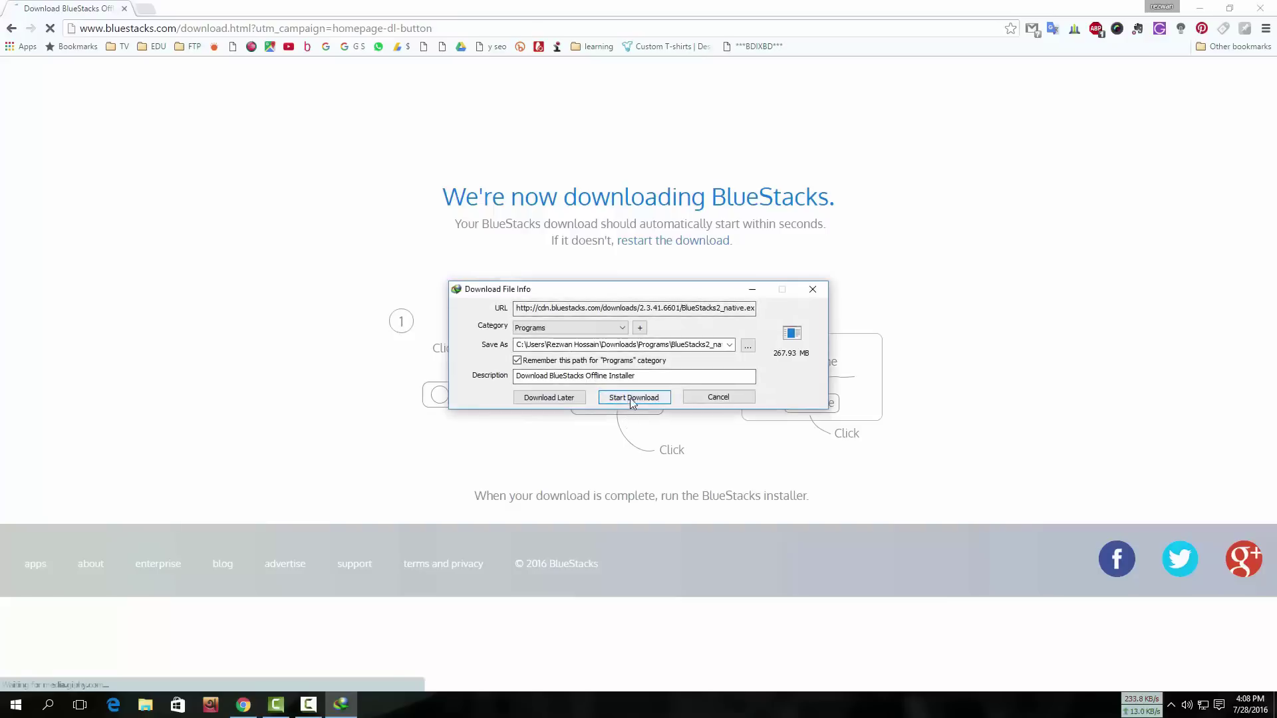
Step: Start the 267.93 MB BlueStacks download, close Chrome, then pause and cancel the download
click(642, 398)
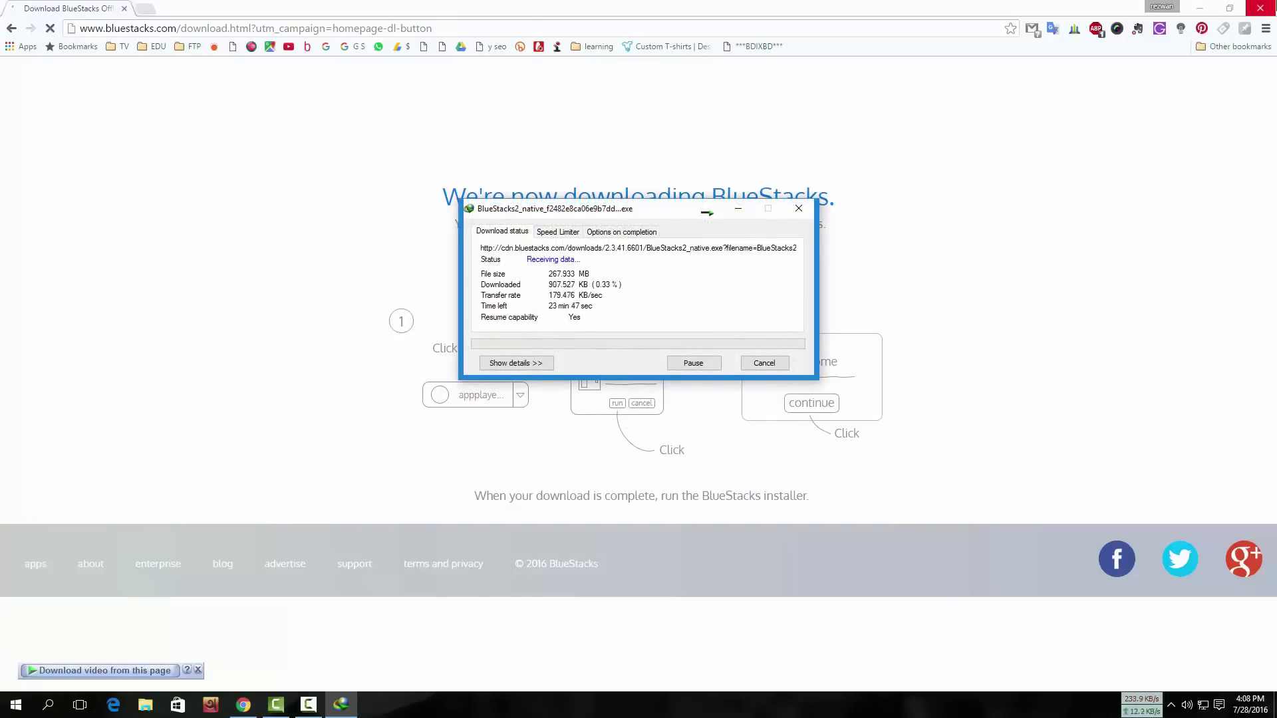
click(1260, 8)
drag(665, 211, 696, 202)
click(718, 356)
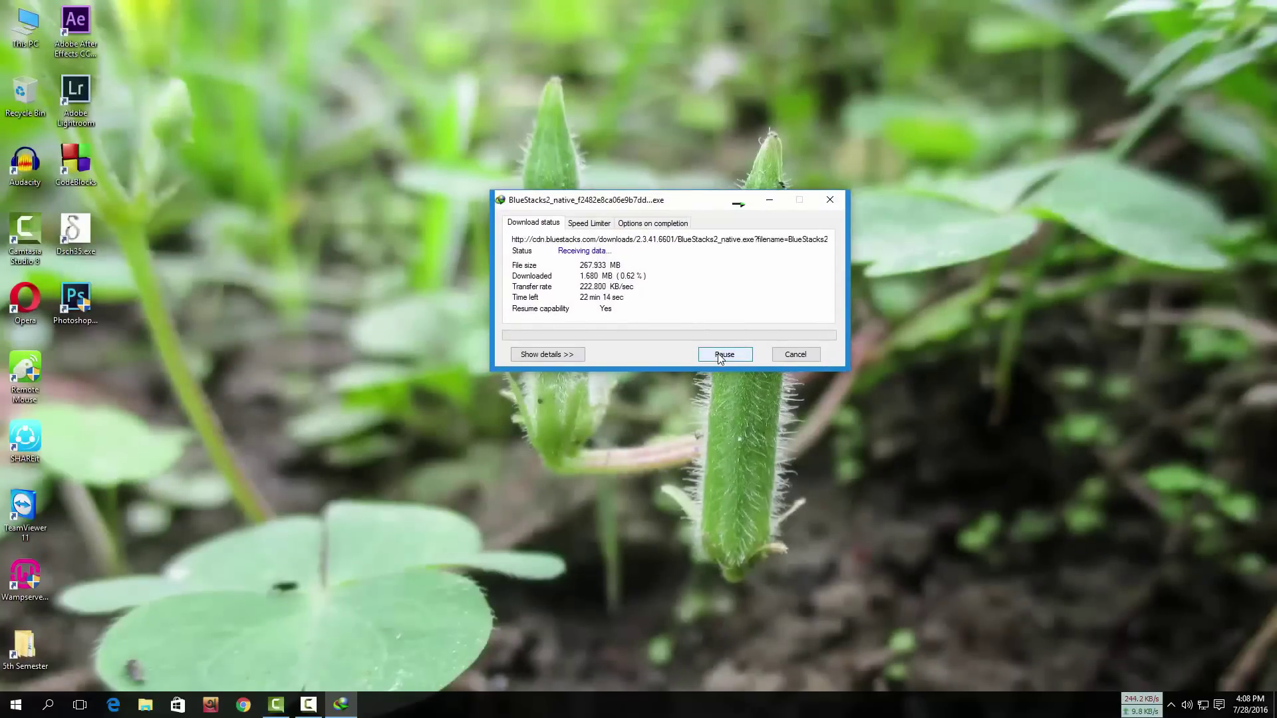
click(793, 354)
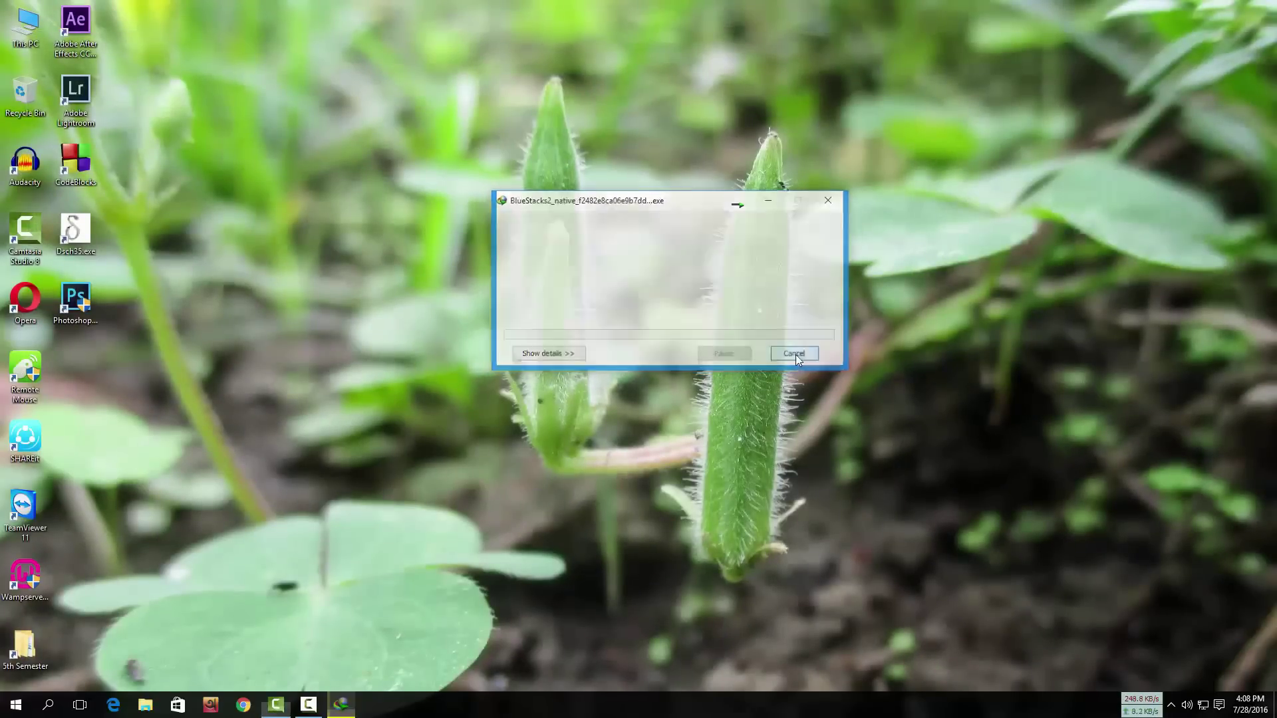
Step: Bring up Internet Download Manager from the system tray and show its Programs category
click(16, 705)
click(903, 682)
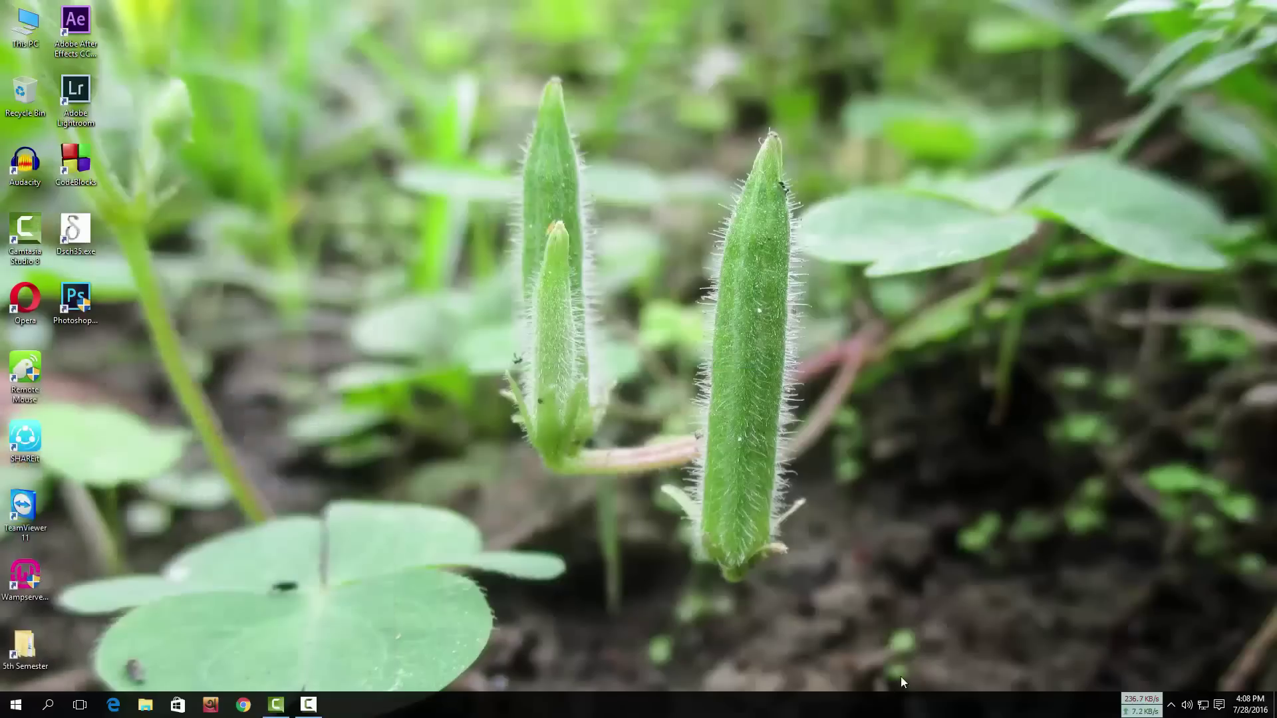
click(1171, 704)
double_click(1144, 628)
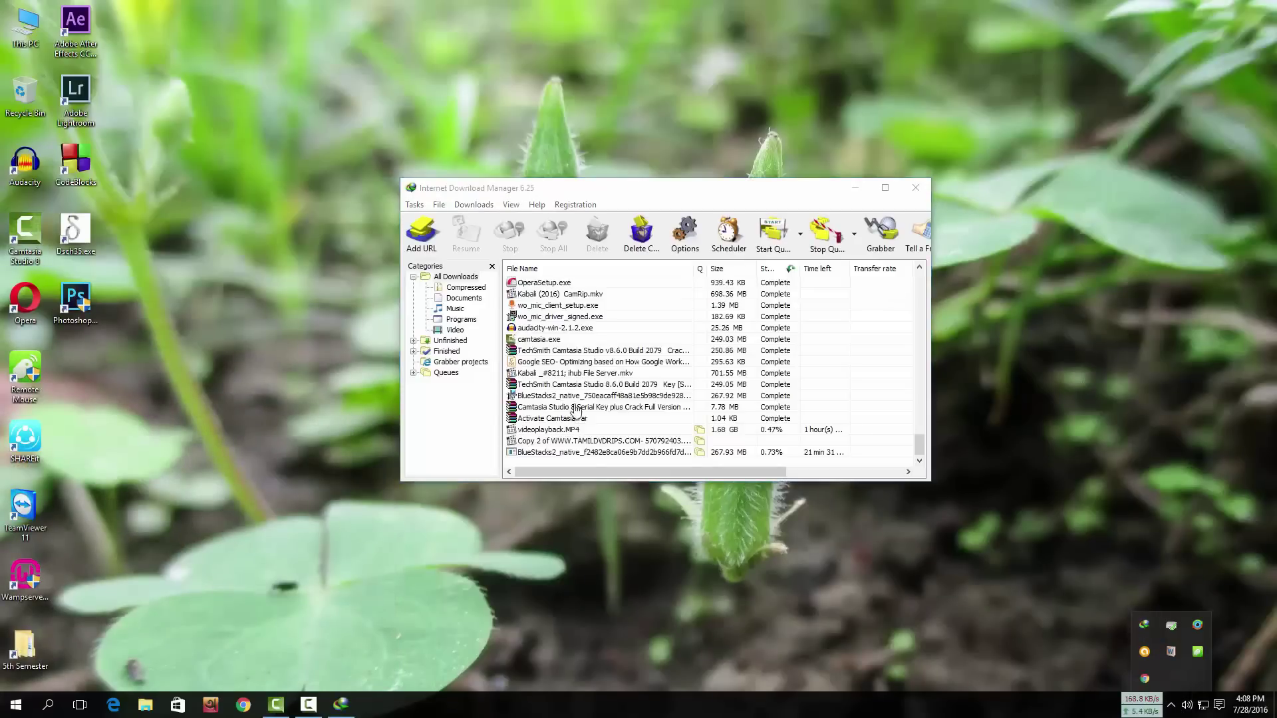
click(460, 320)
scroll(585, 419, down, 2)
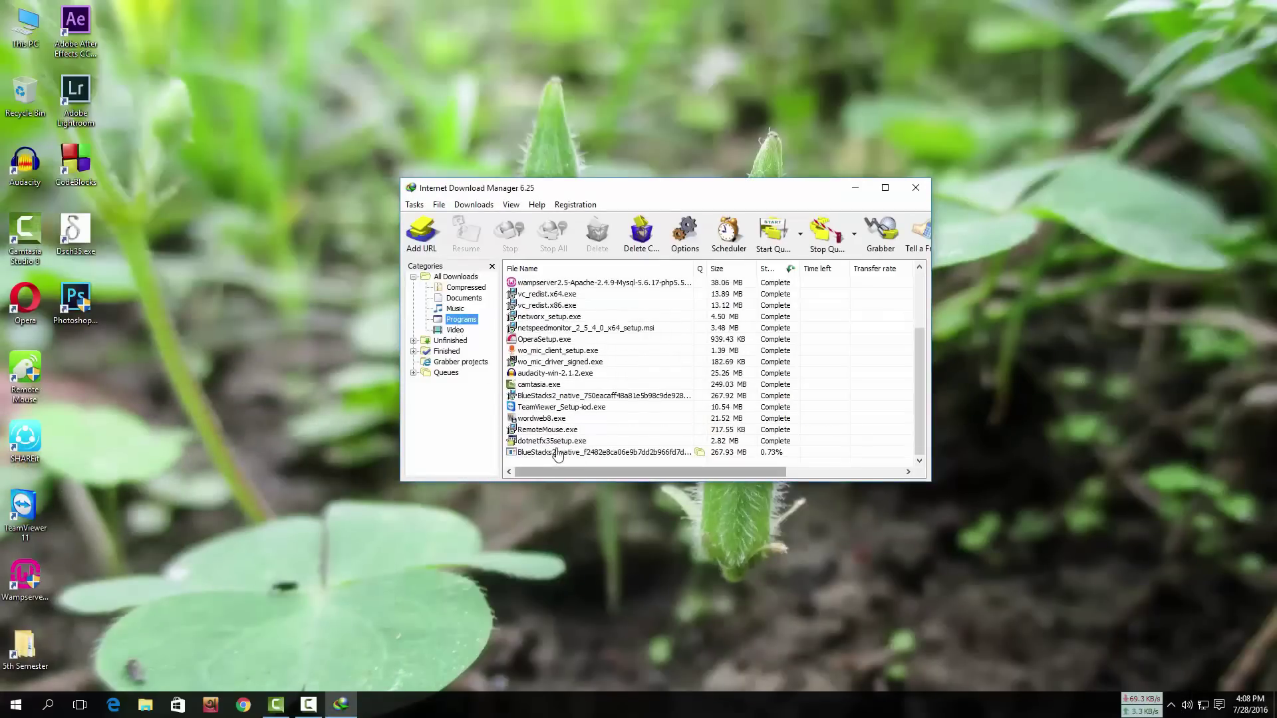
Step: Run the earlier complete BlueStacks2_native installer and cancel its duplicate extraction
double_click(563, 397)
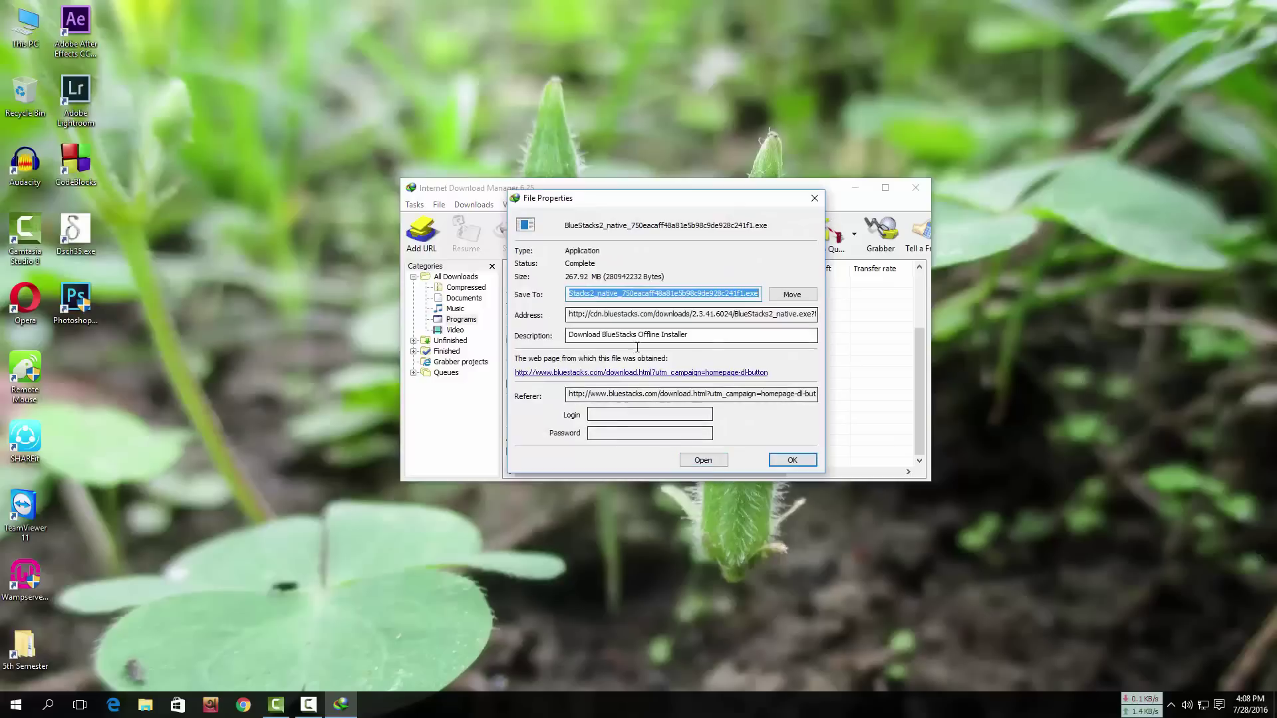
click(703, 459)
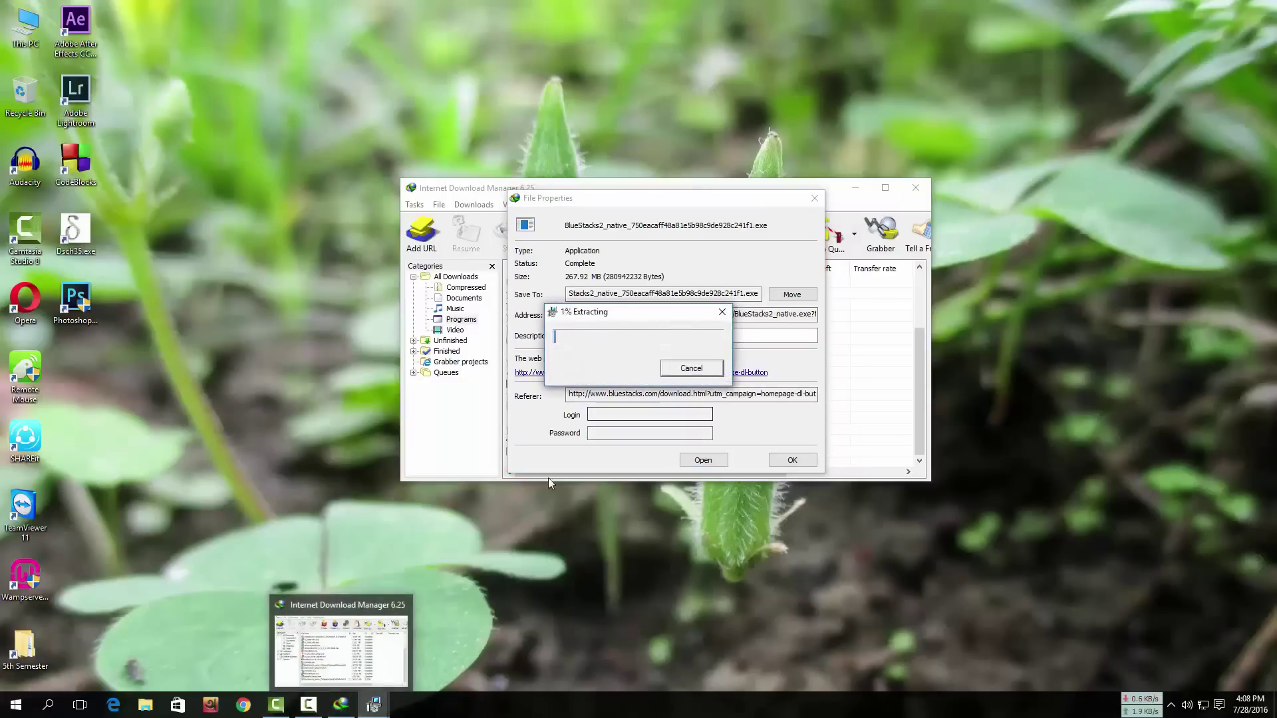
mouse_move(376, 703)
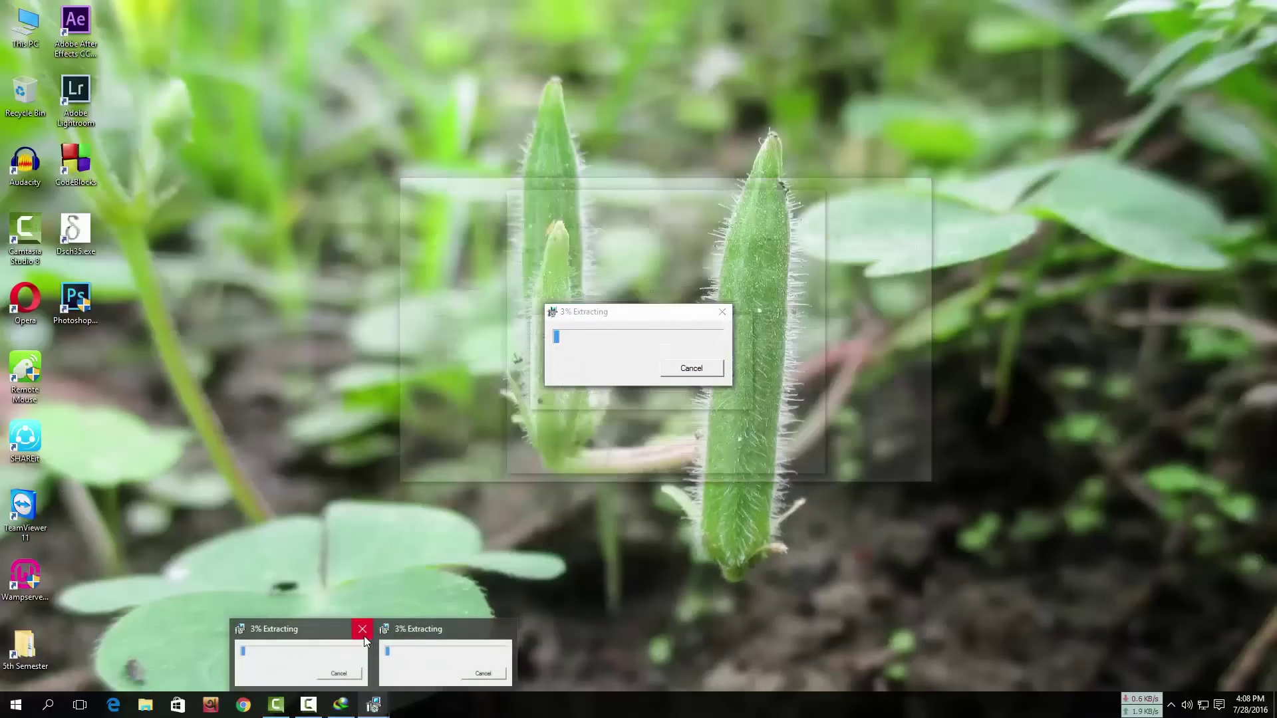
click(363, 630)
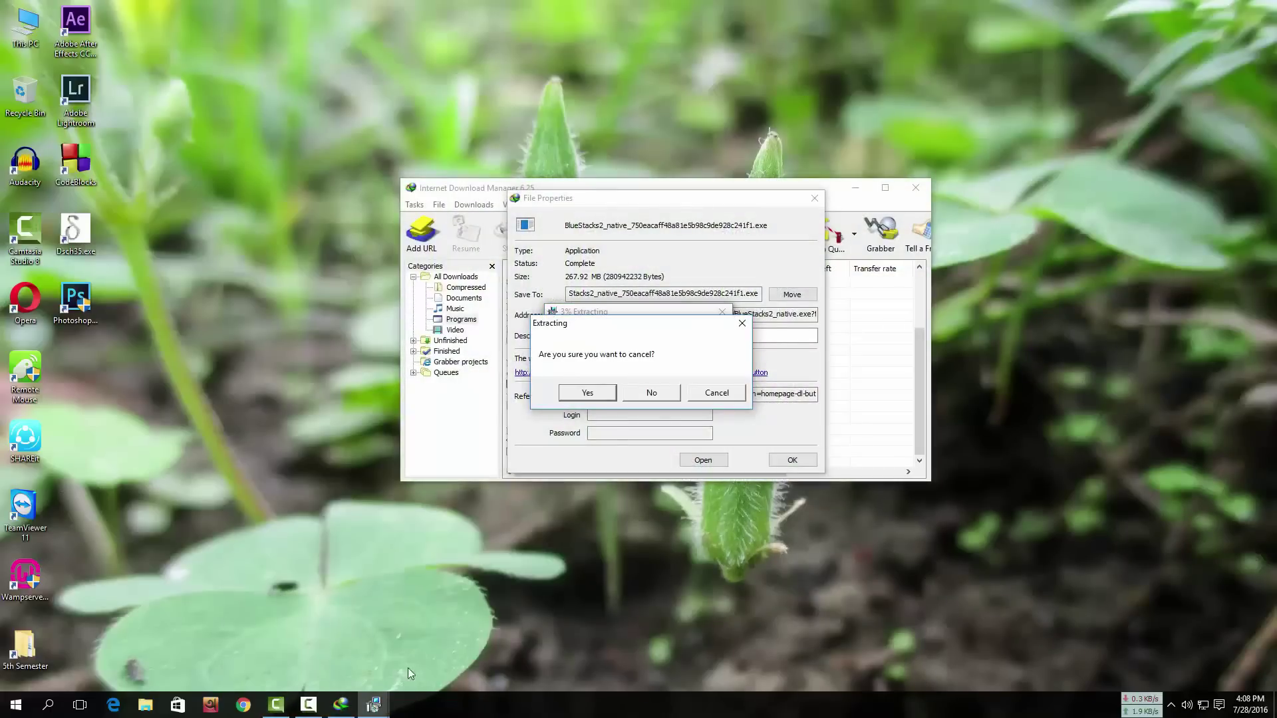
click(589, 398)
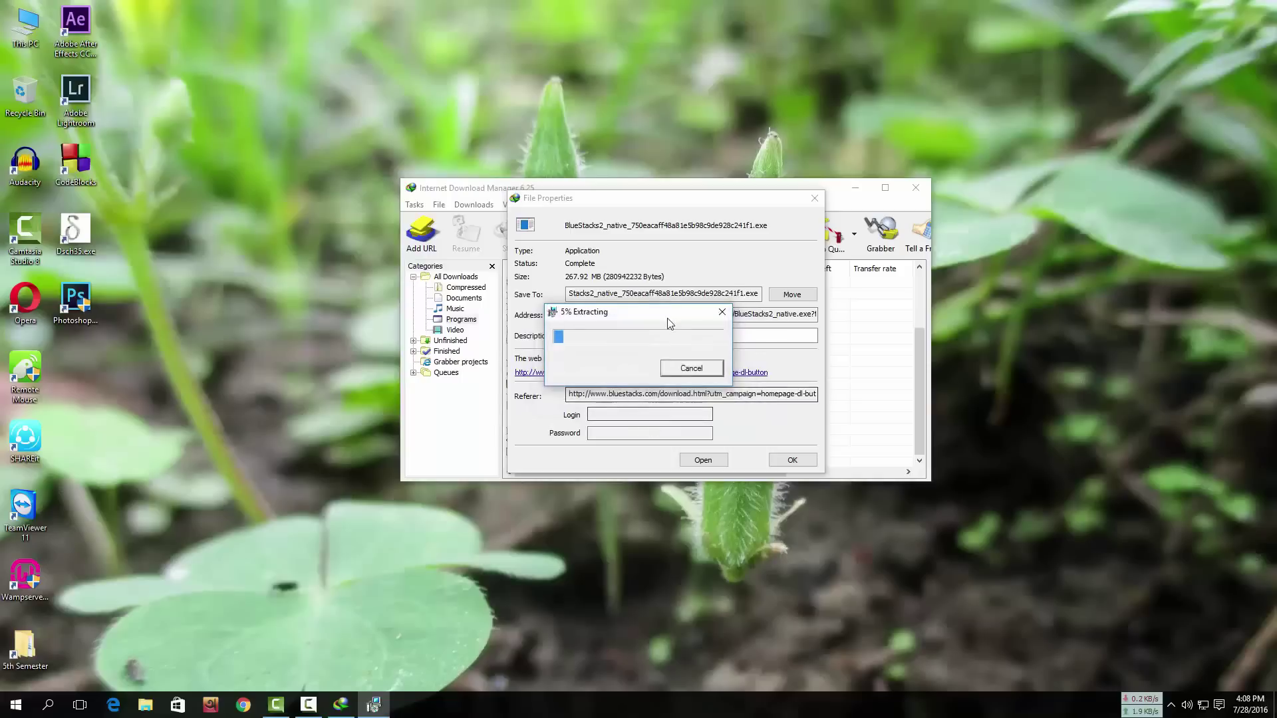
Step: Close File Properties and IDM, refresh the desktop, and shift the extraction window left
click(823, 203)
click(915, 188)
right_click(478, 366)
click(399, 405)
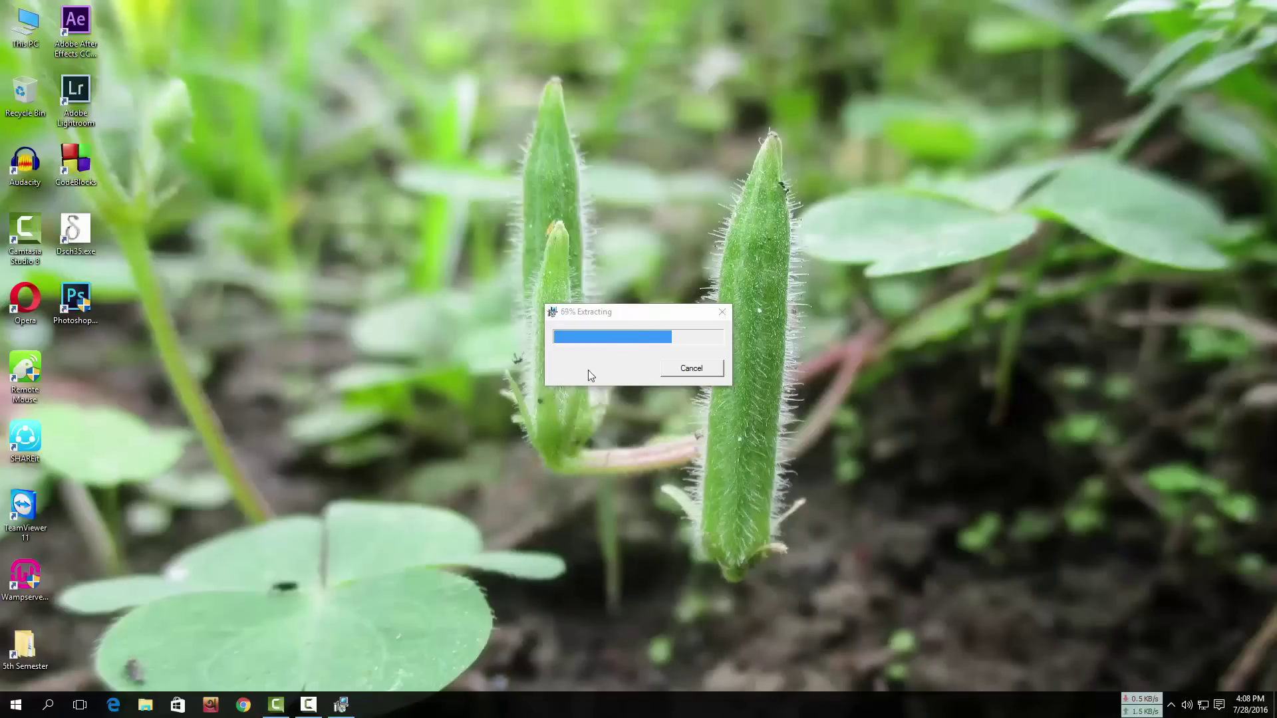
drag(632, 311, 420, 337)
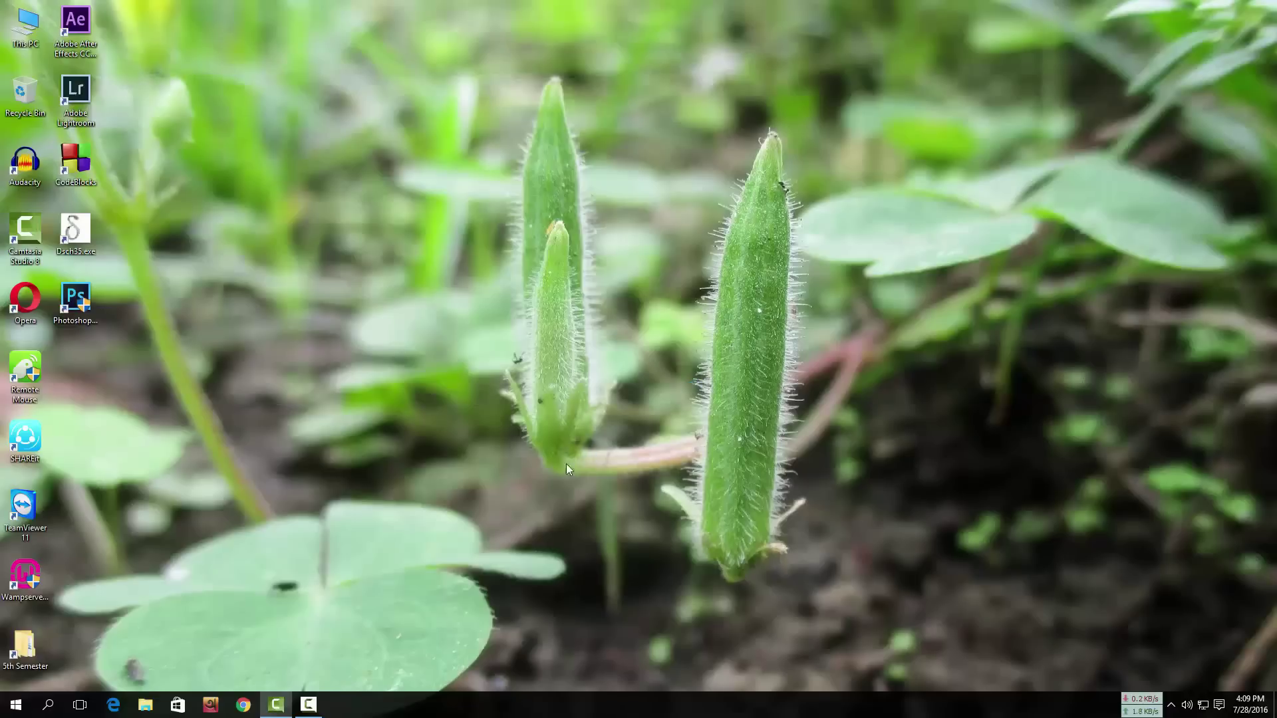
Step: Install BlueStacks, keeping C:\ProgramData as the data location, and finish the installer
click(637, 433)
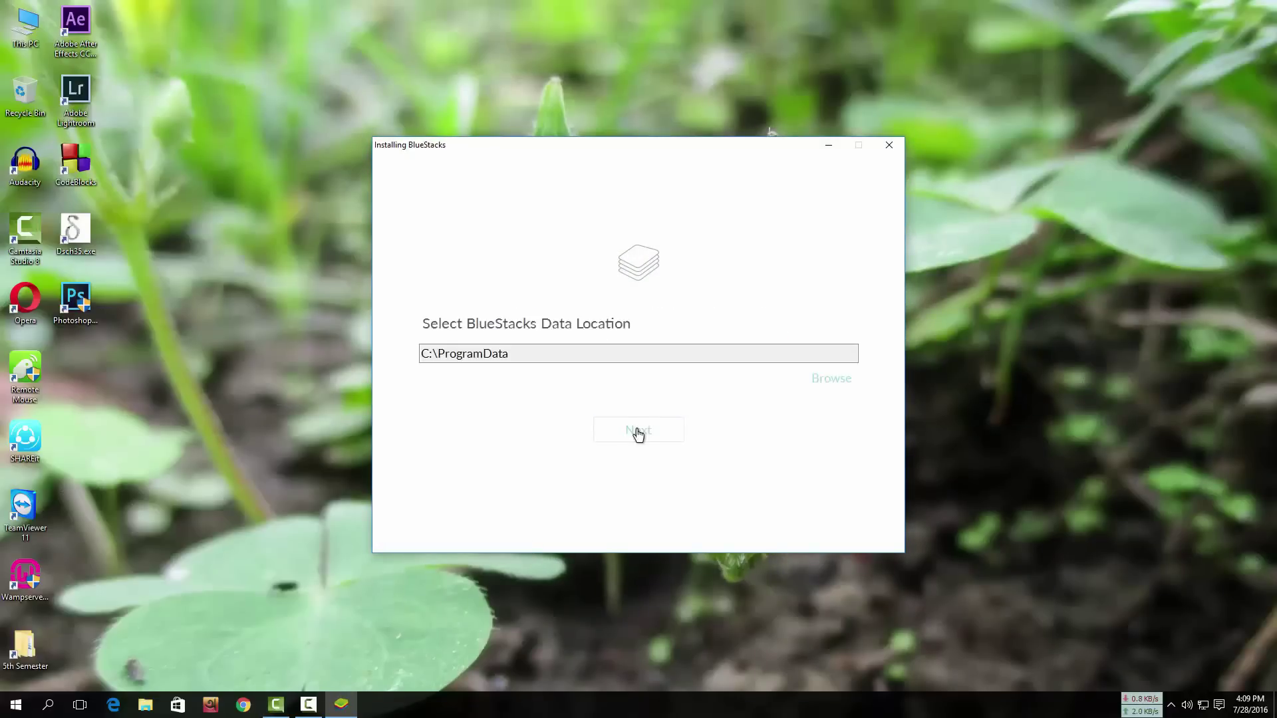
click(638, 433)
click(637, 433)
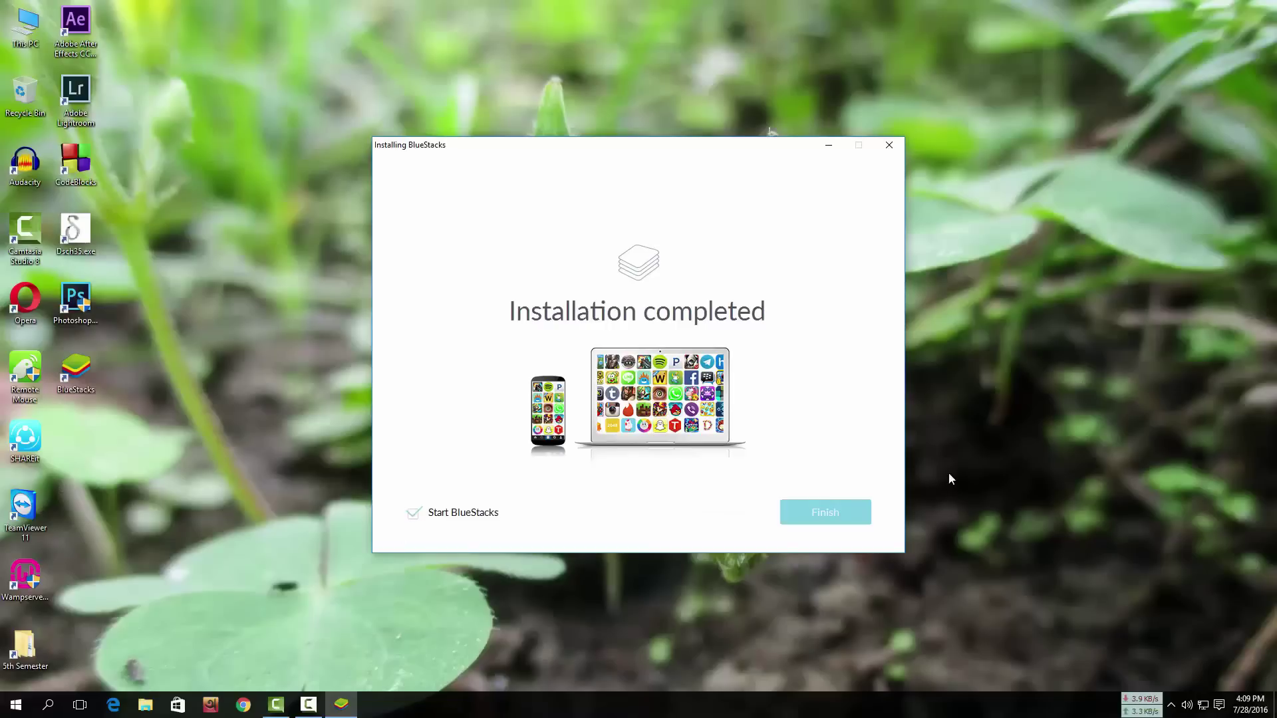
click(836, 516)
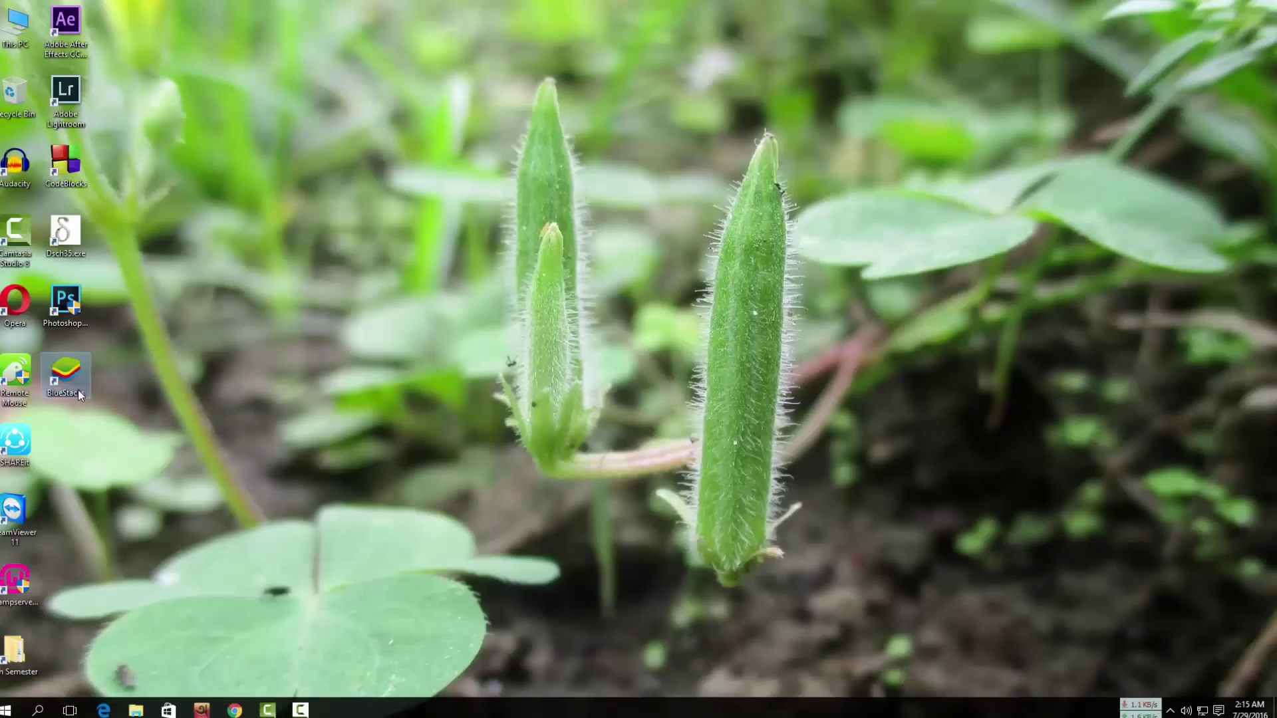
Step: Start BlueStacks from its desktop icon, close the BlueStacks TV panel, and maximise the window
double_click(67, 376)
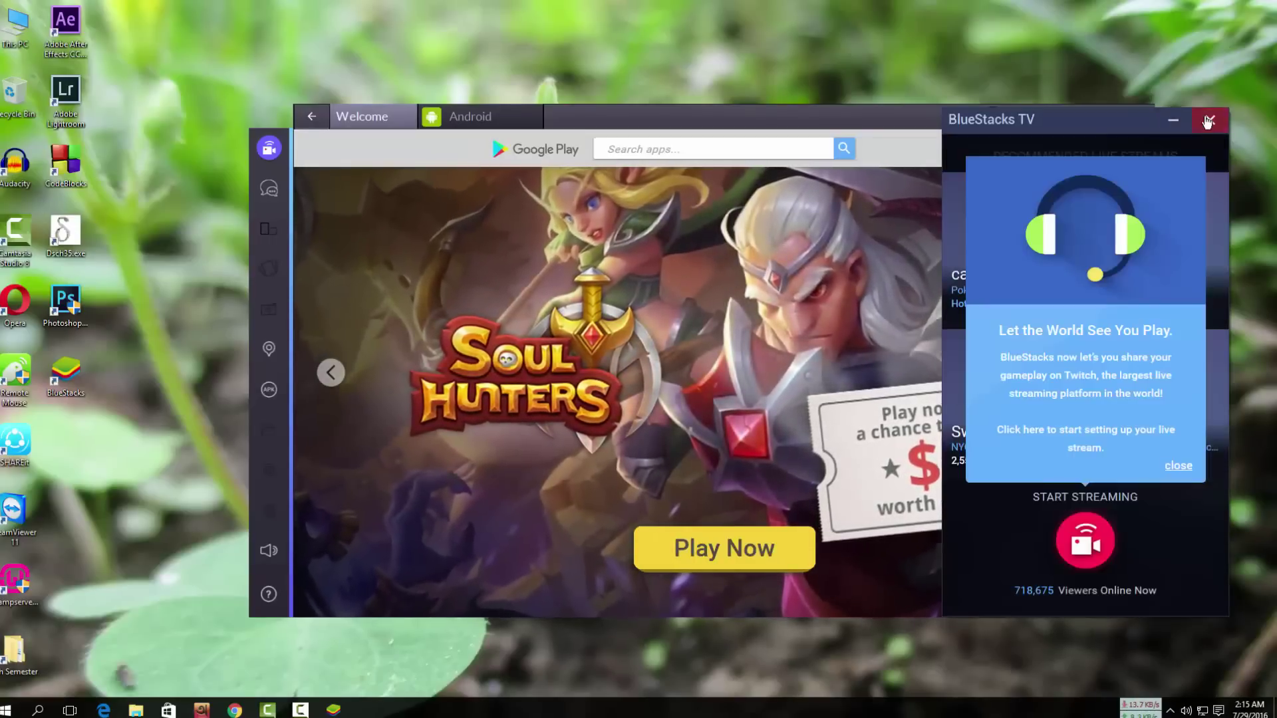
click(1209, 120)
click(1101, 115)
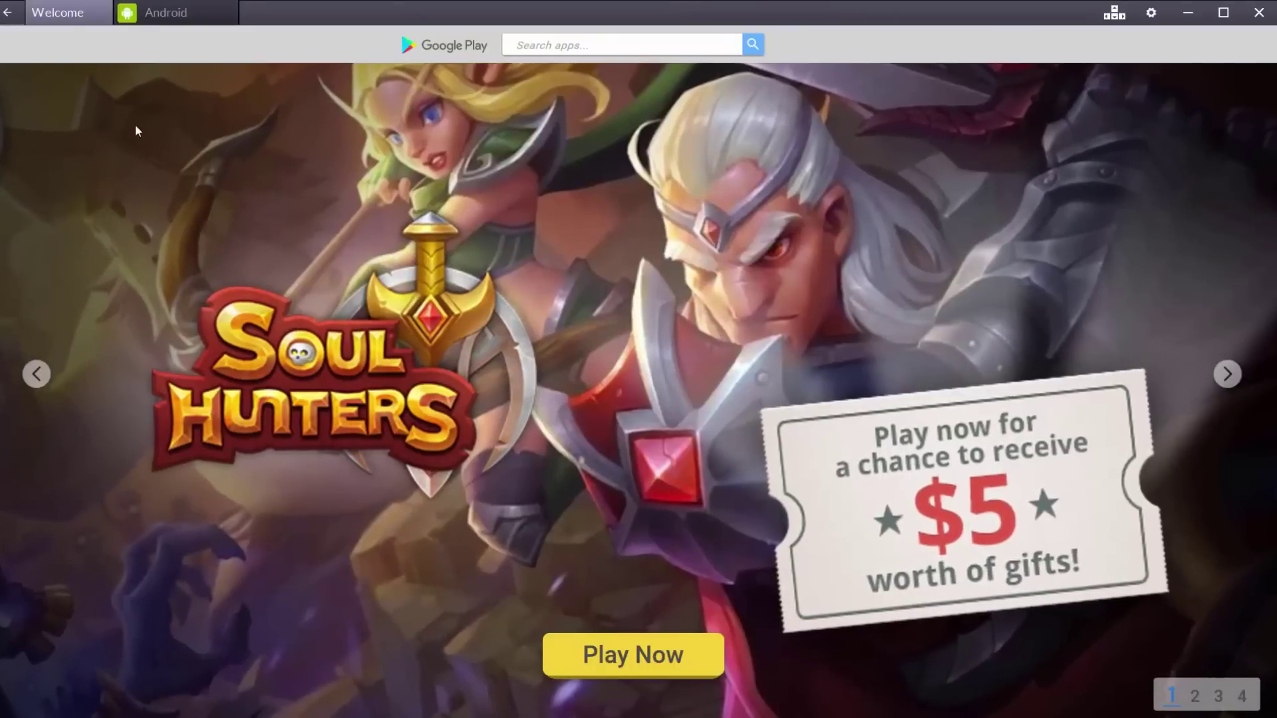
Step: Switch to the Android home tab and start installing Pokemon Go from Trending Apps
click(145, 14)
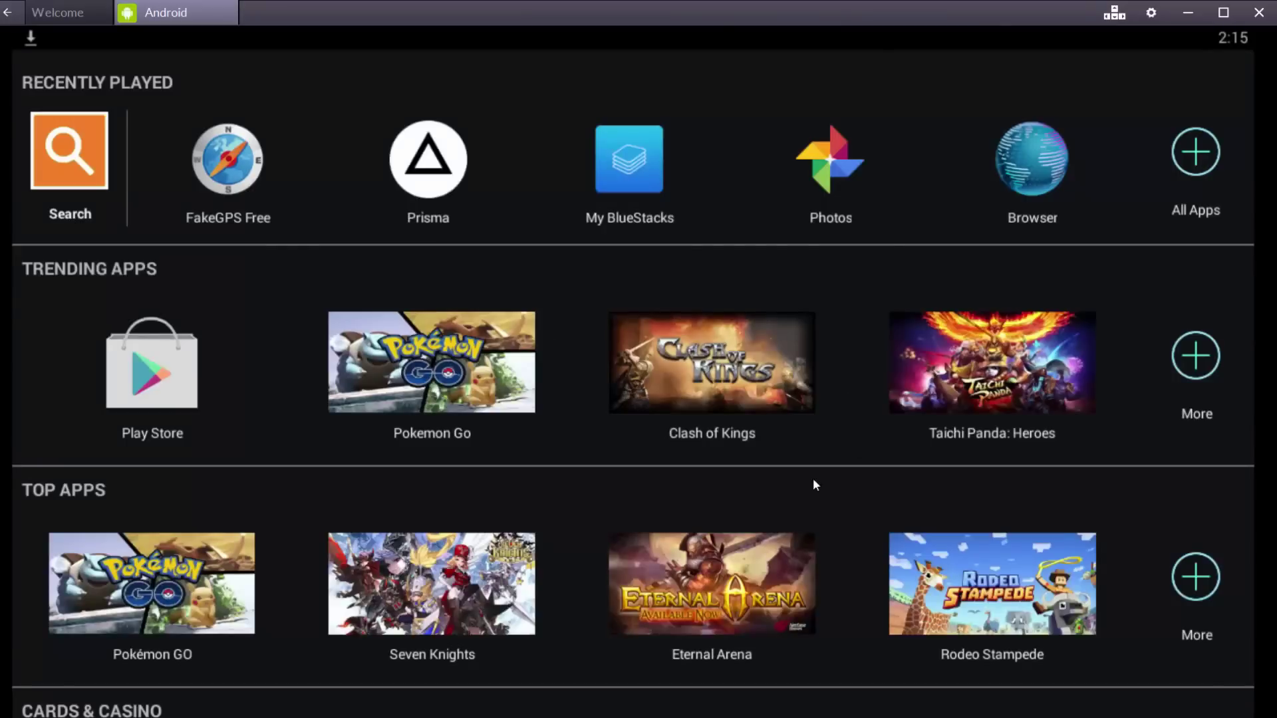
click(436, 376)
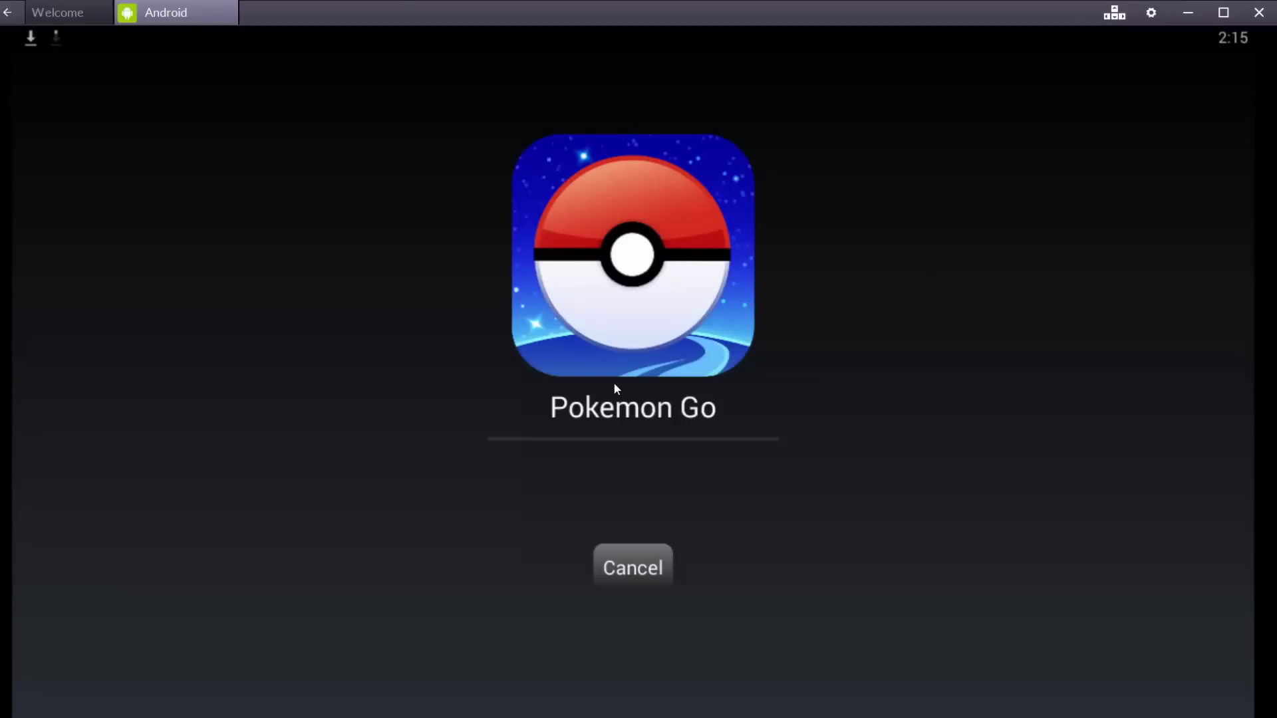
Step: Check Pokémon GO's download progress in the notification shade, then close the shade
drag(105, 41, 145, 205)
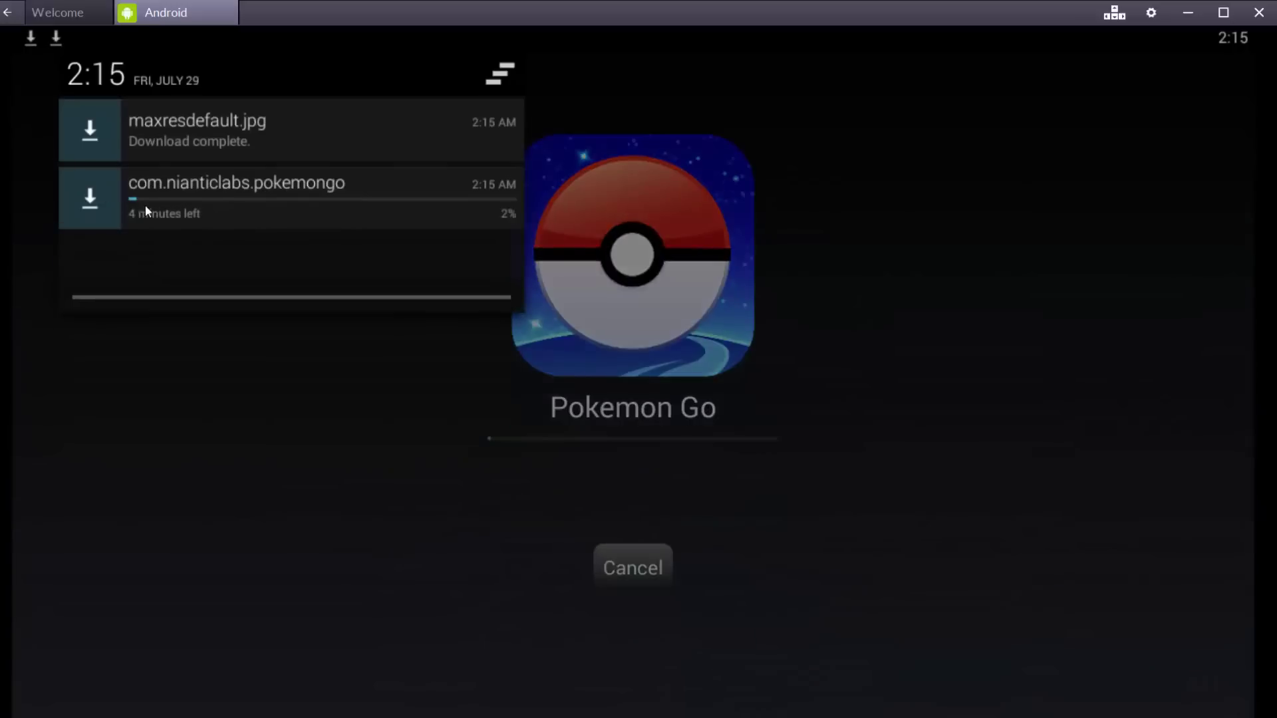
drag(303, 312, 408, 162)
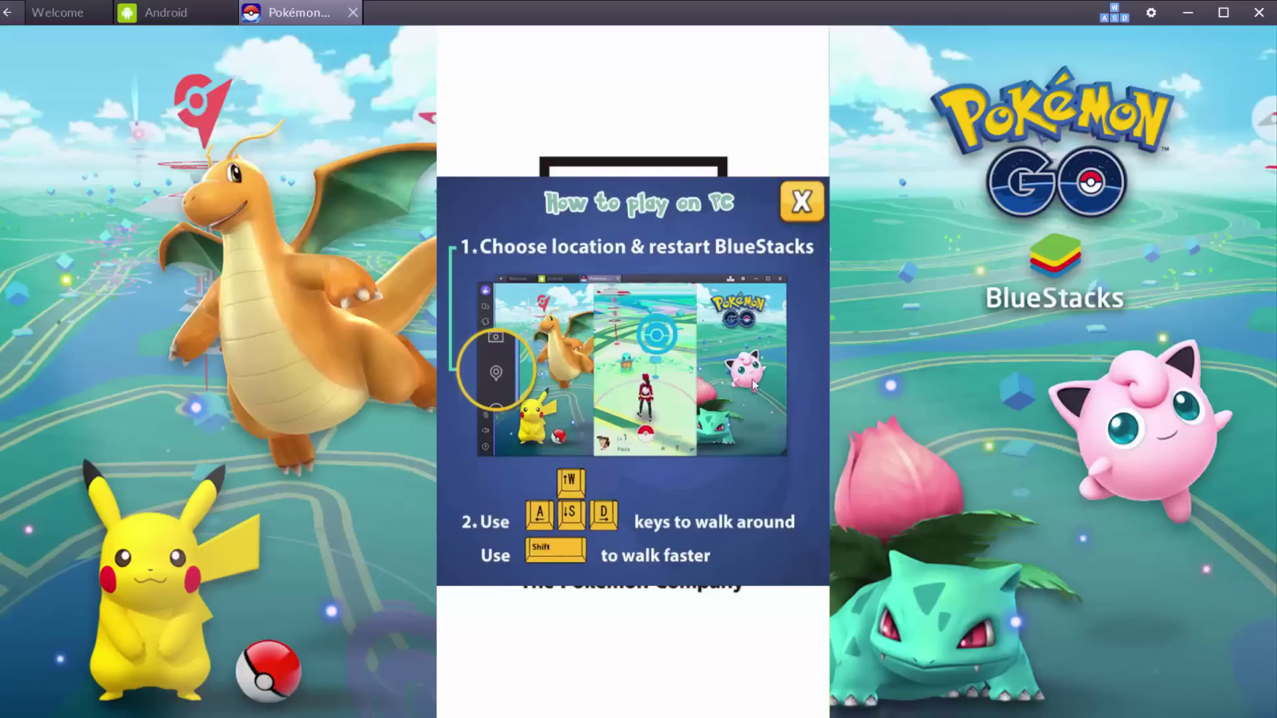
Step: Dismiss the PC tips and set the birth month to MAR and day to 26
click(801, 203)
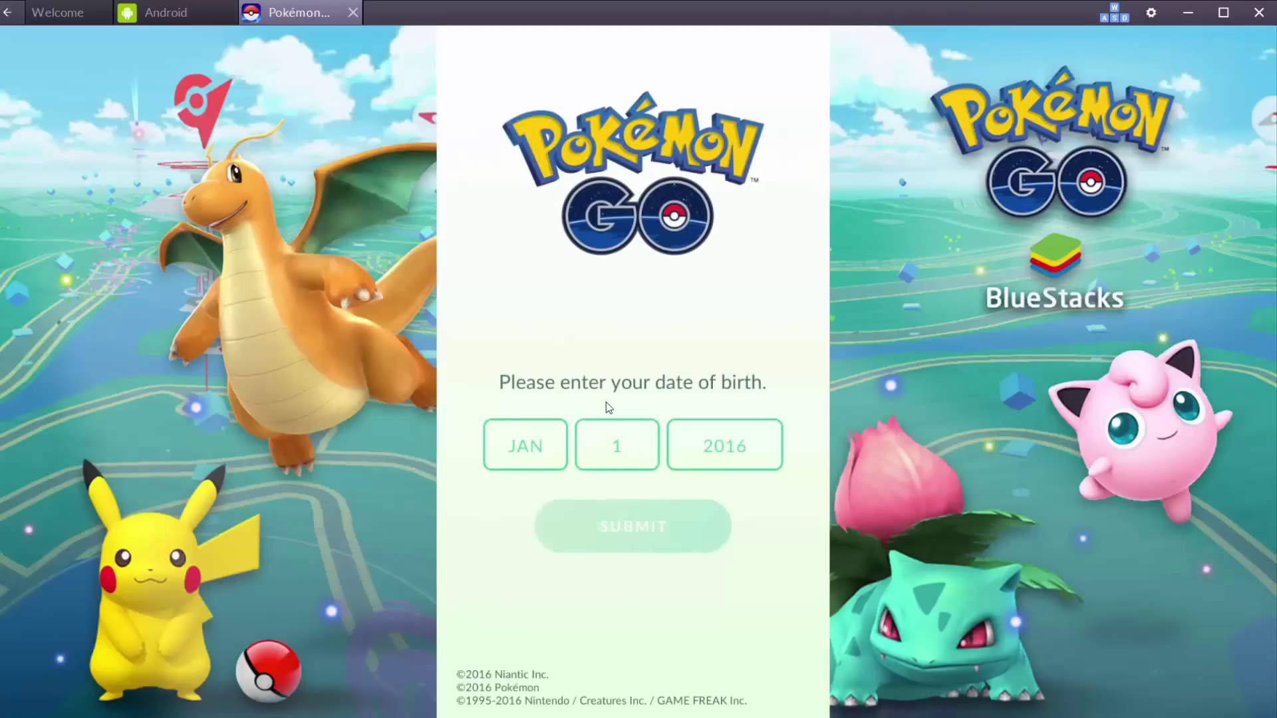
click(534, 456)
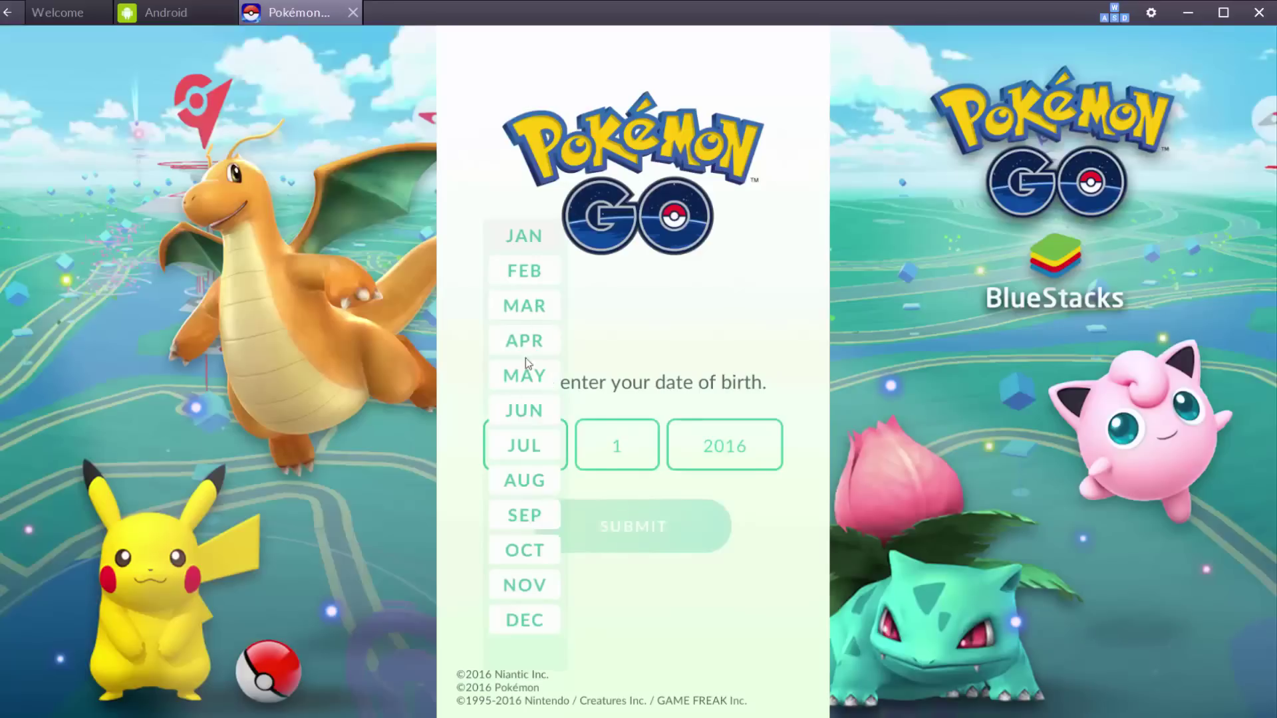
click(525, 306)
click(617, 445)
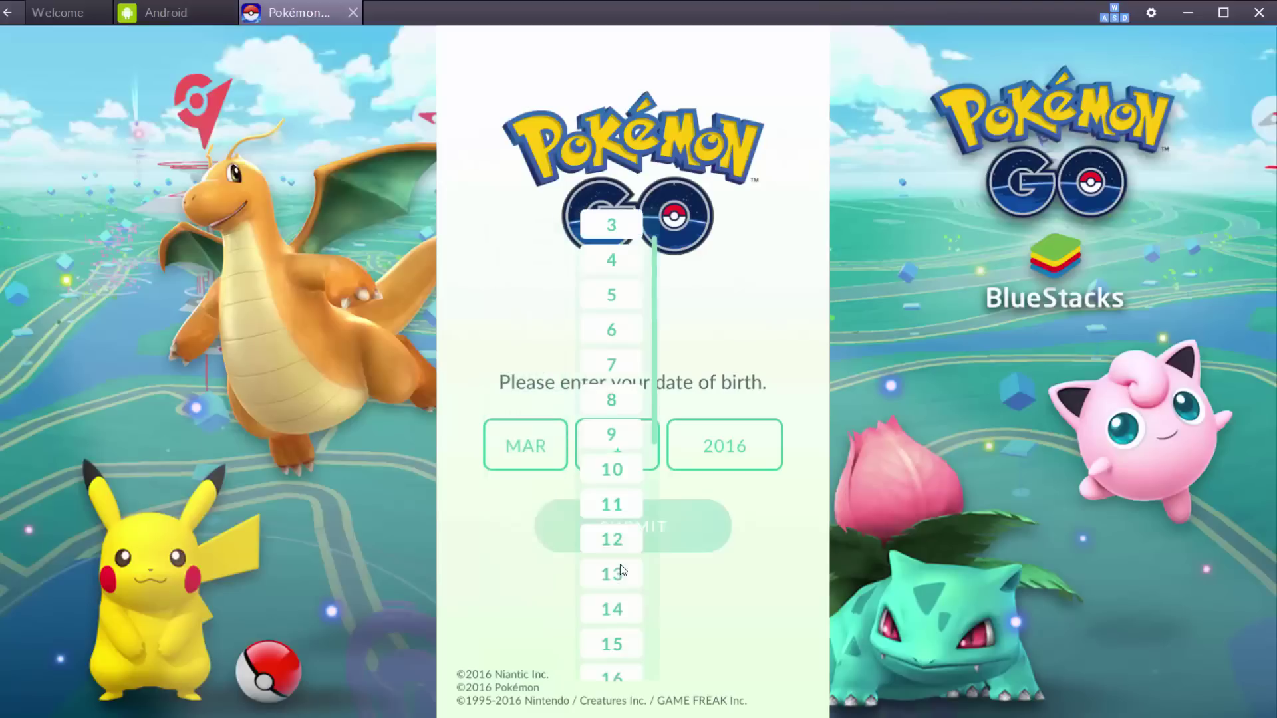
click(612, 329)
click(620, 452)
click(619, 482)
click(637, 453)
drag(657, 442, 657, 618)
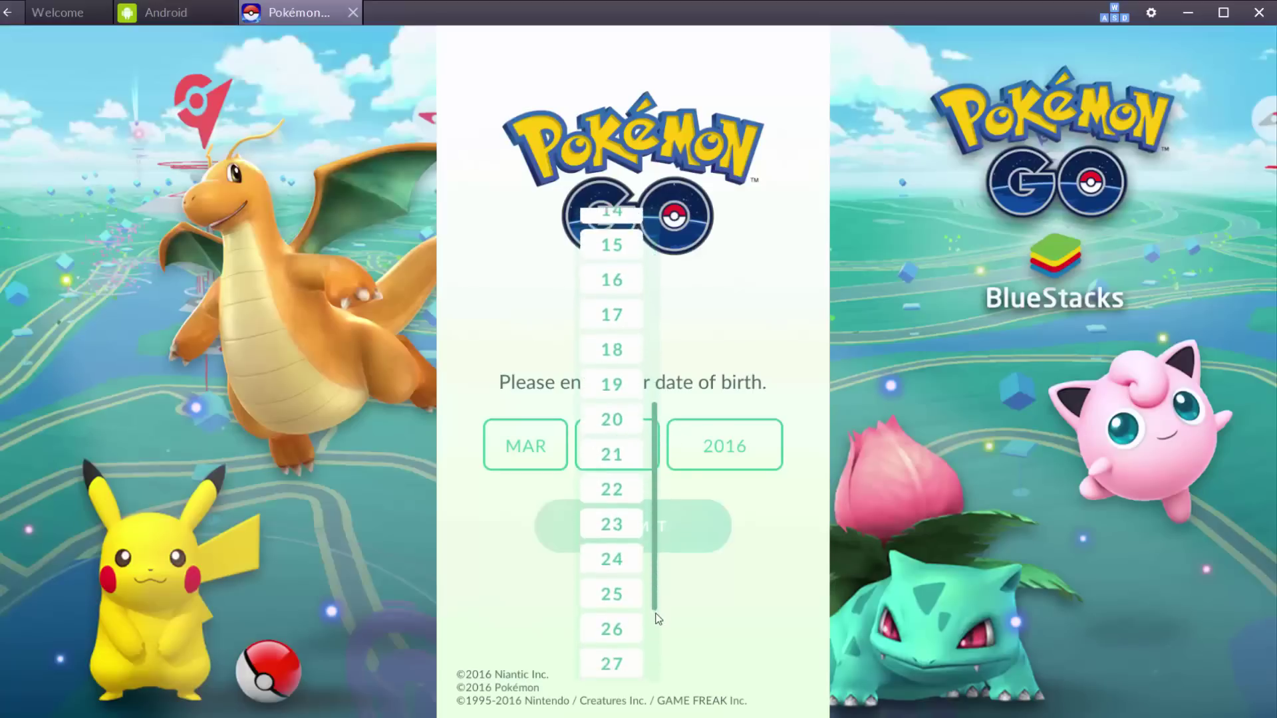
click(608, 612)
Step: Choose 1993 as the birth year and submit the date of birth
click(717, 452)
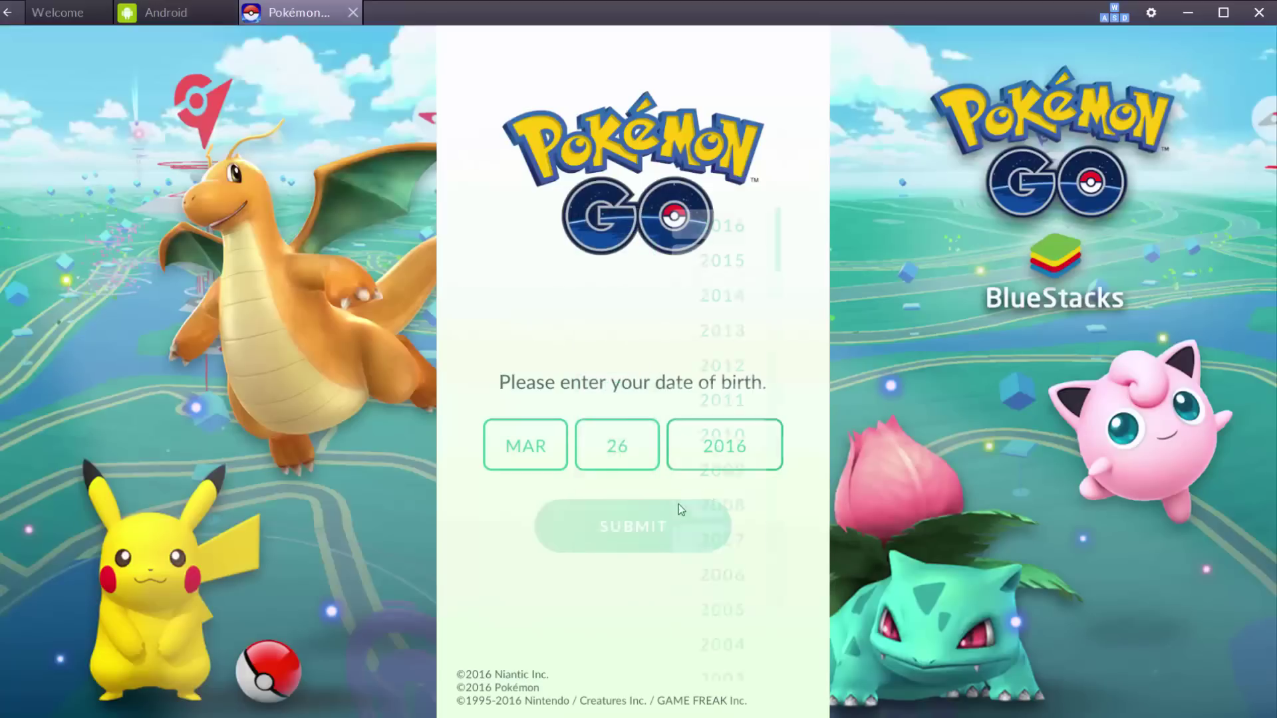
scroll(742, 455, down, 5)
scroll(742, 455, down, 5)
click(736, 556)
click(655, 534)
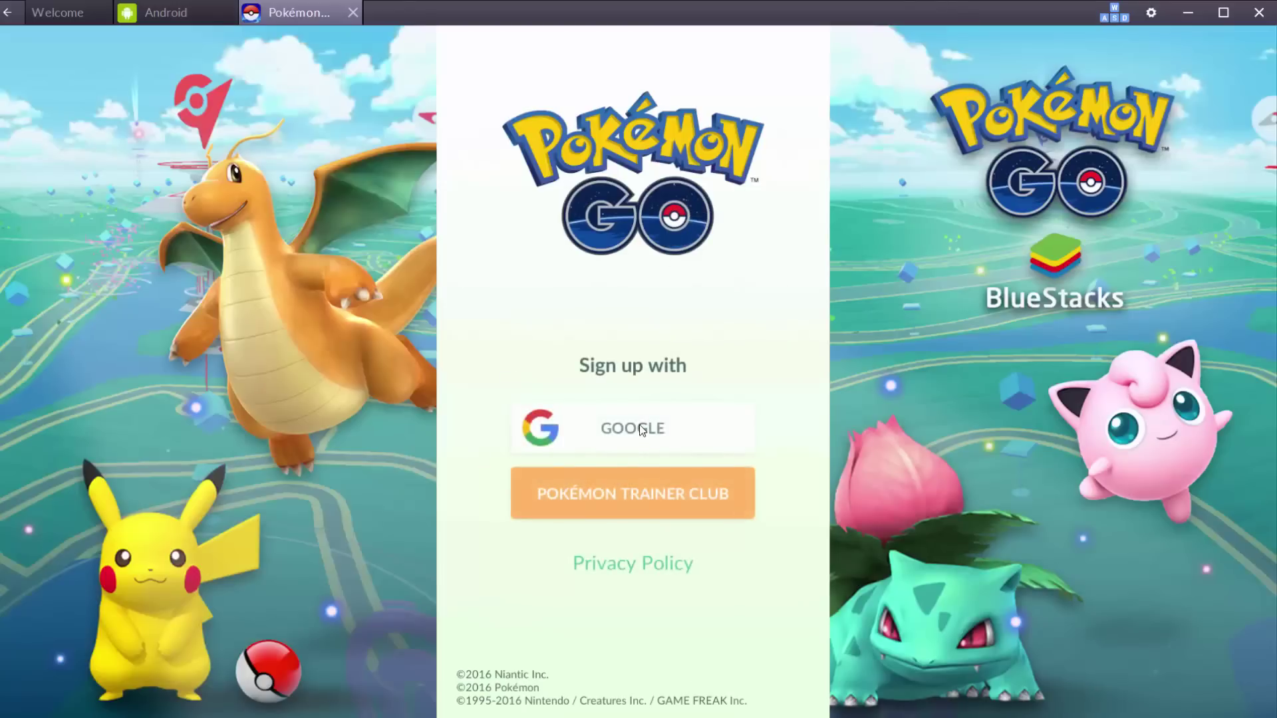
Step: Sign up with Google, then enter and confirm a trainer nickname
click(640, 430)
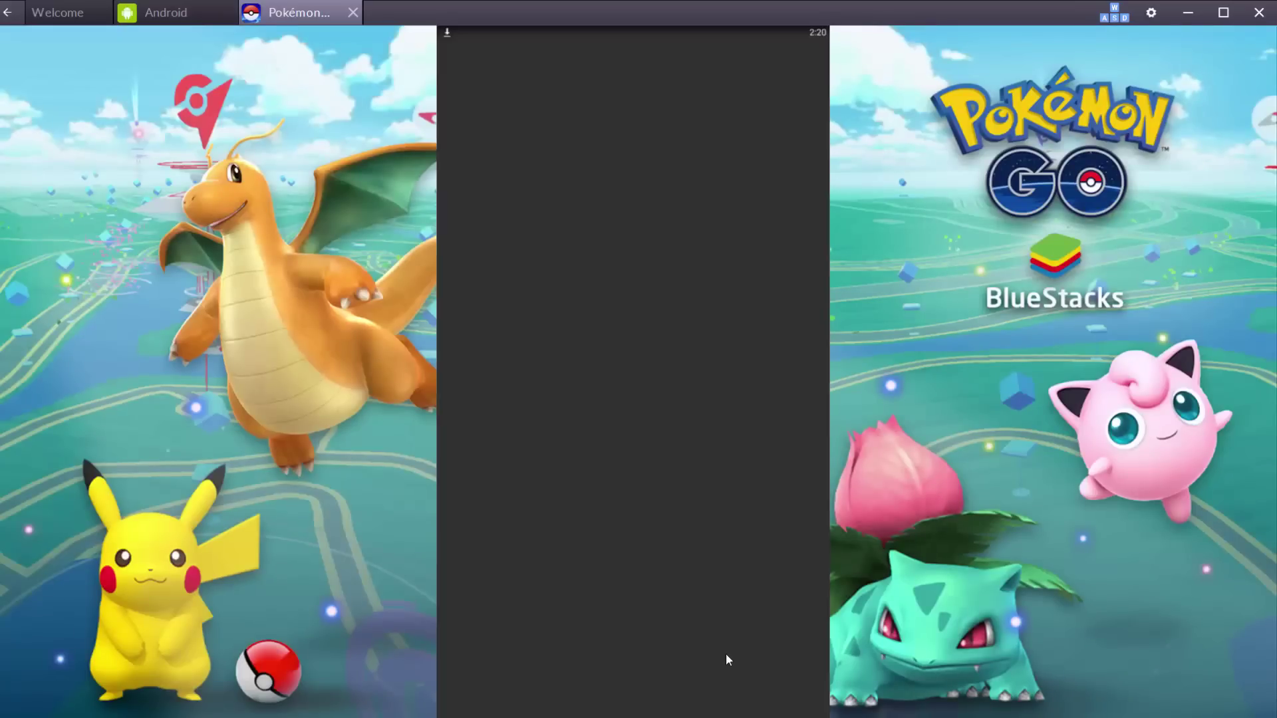
click(604, 365)
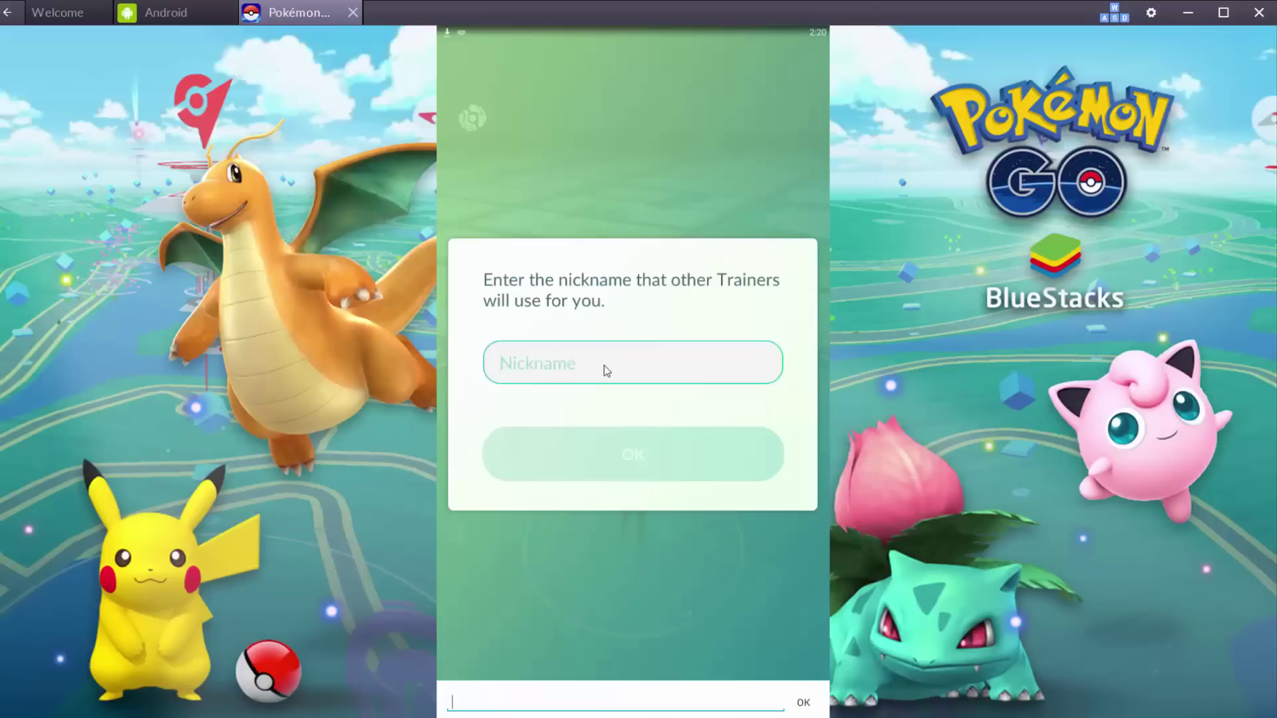
text(rrezwan7)
key(Return)
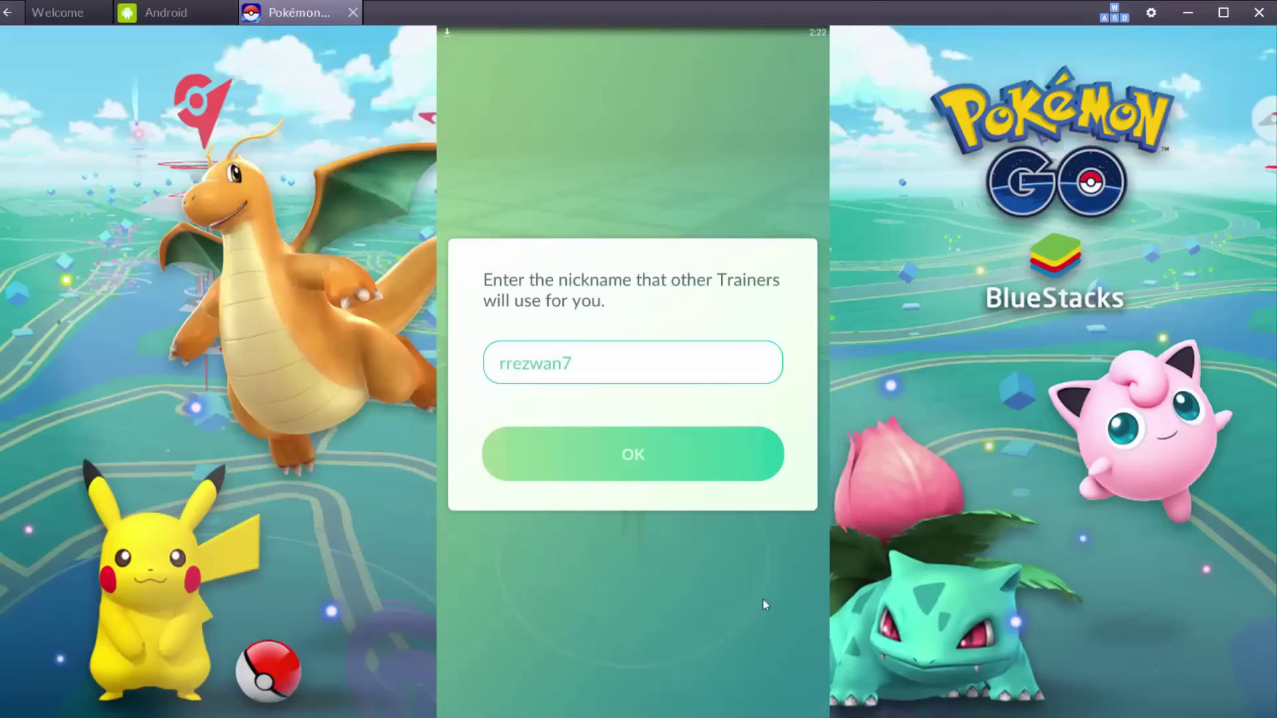
click(623, 465)
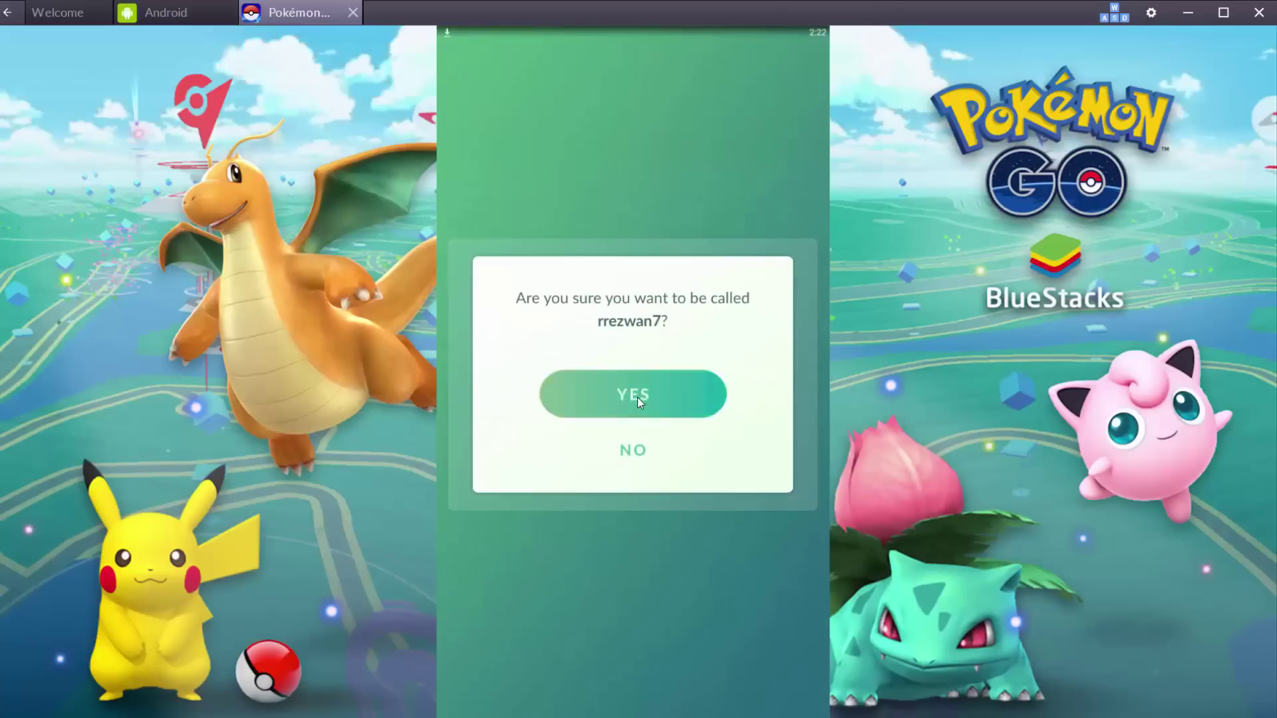
click(637, 397)
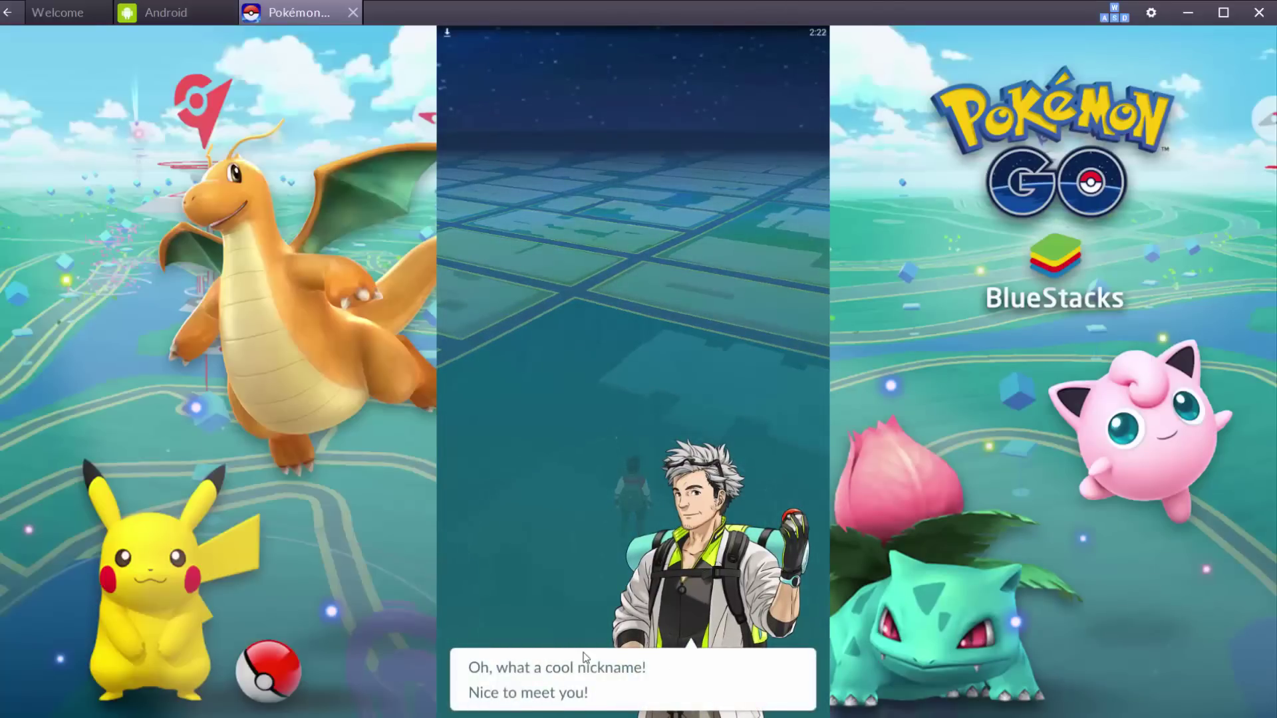
Step: Advance through Professor Willow's introduction until 'It's time to GO!'
click(602, 524)
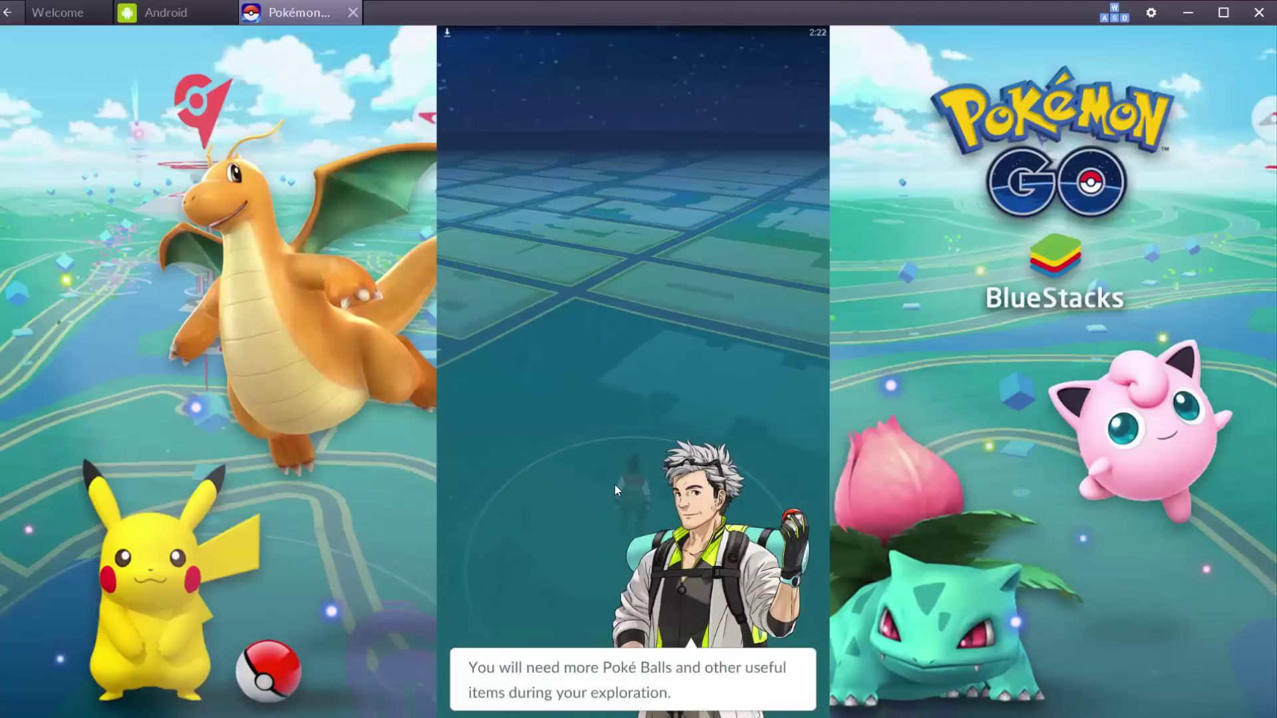
click(614, 484)
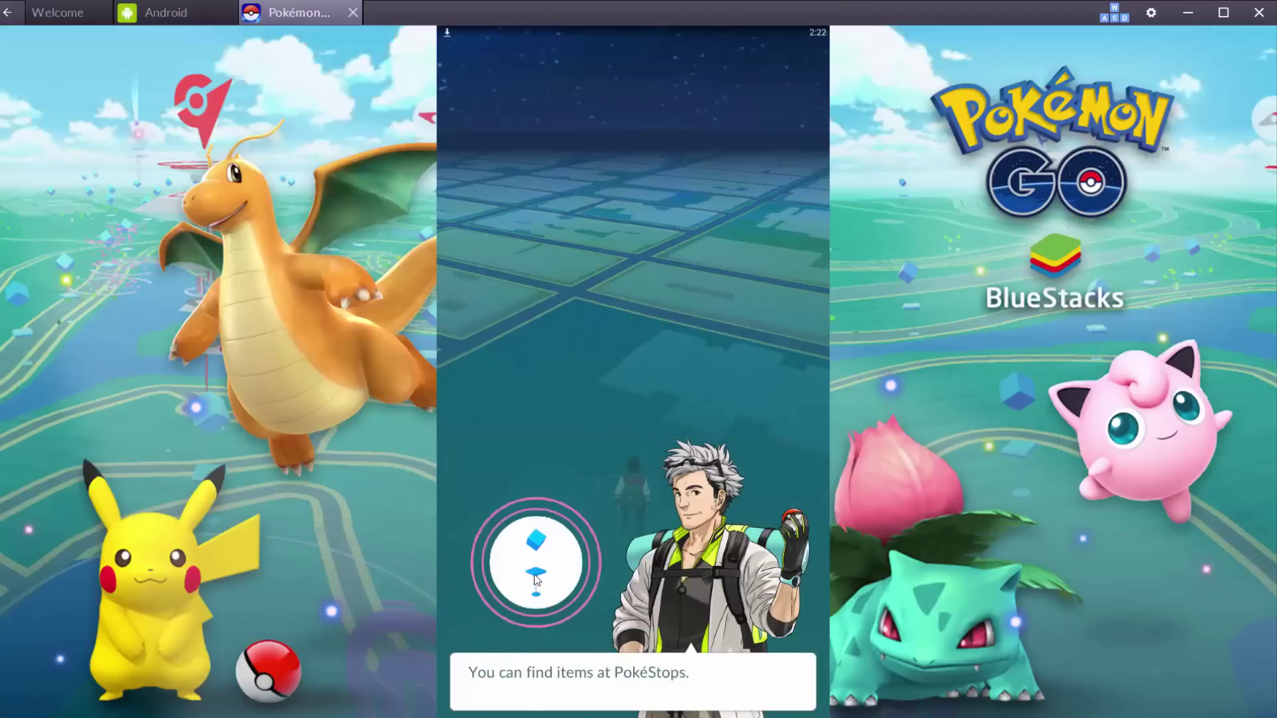
click(633, 483)
click(665, 513)
click(655, 501)
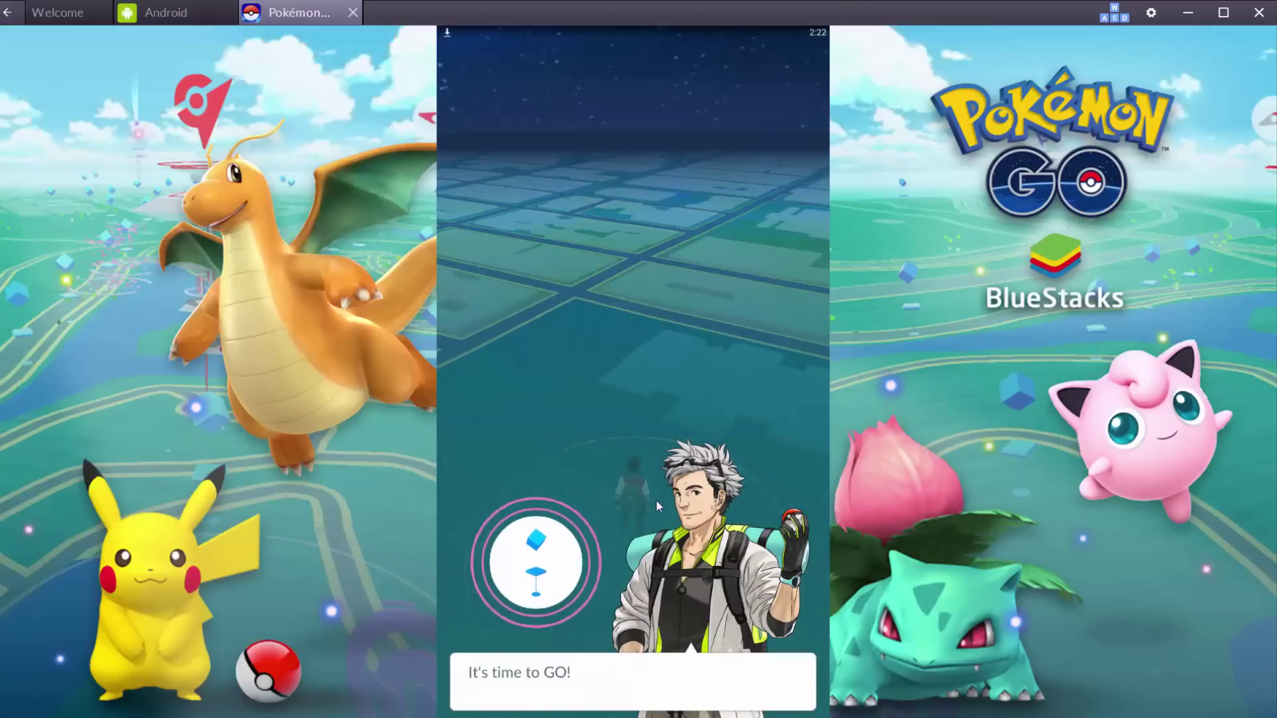
click(655, 504)
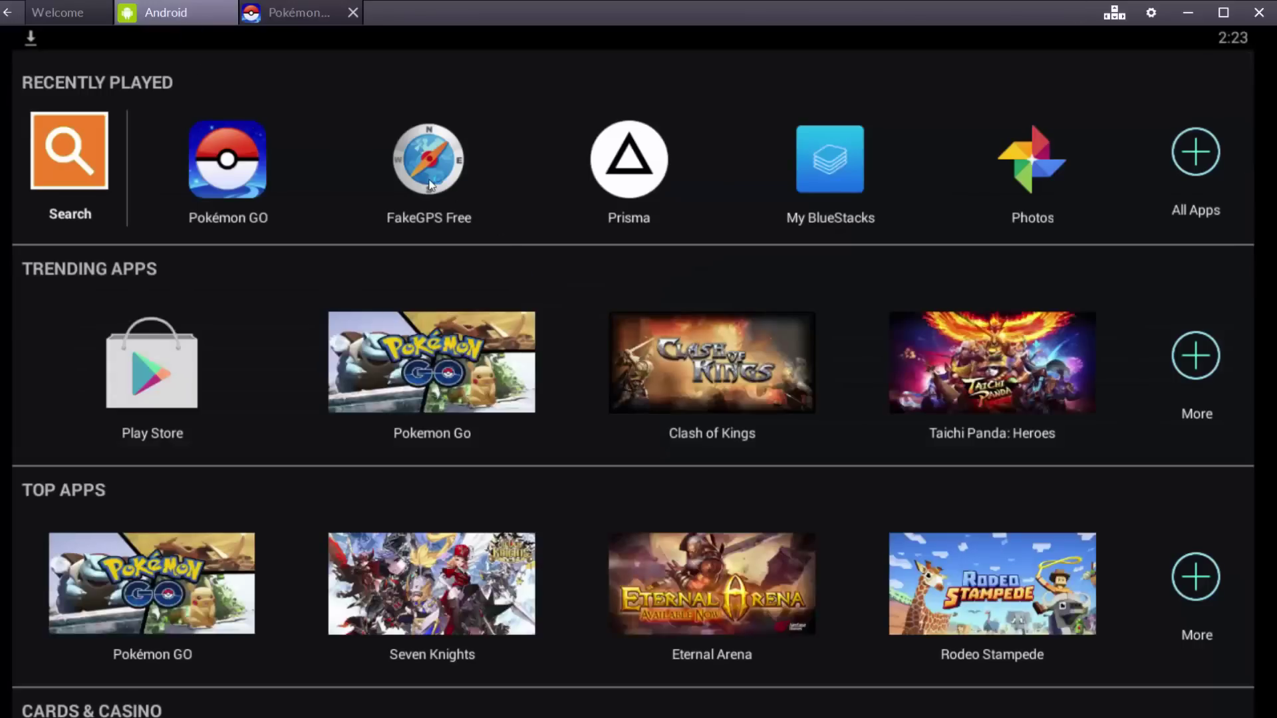
Step: Engage a FakeGPS location at 59 Washington Square South, New York, then return to Pokémon GO
click(431, 185)
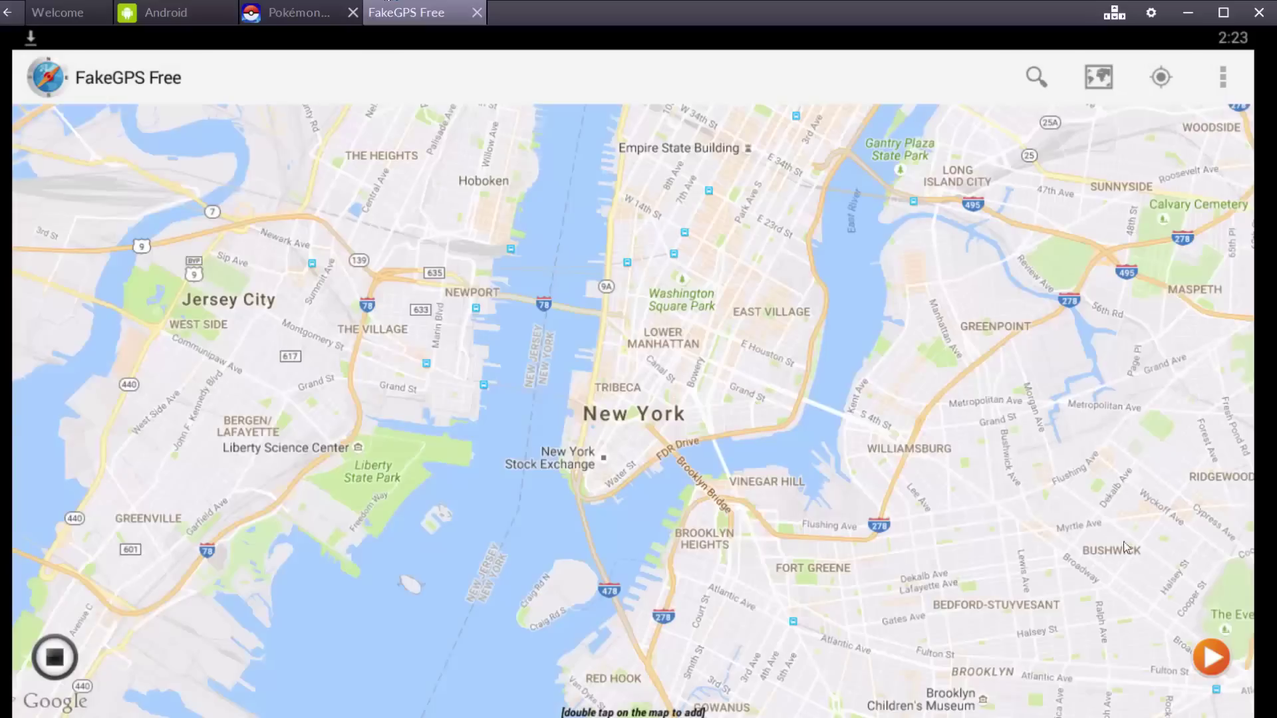
drag(625, 523, 669, 542)
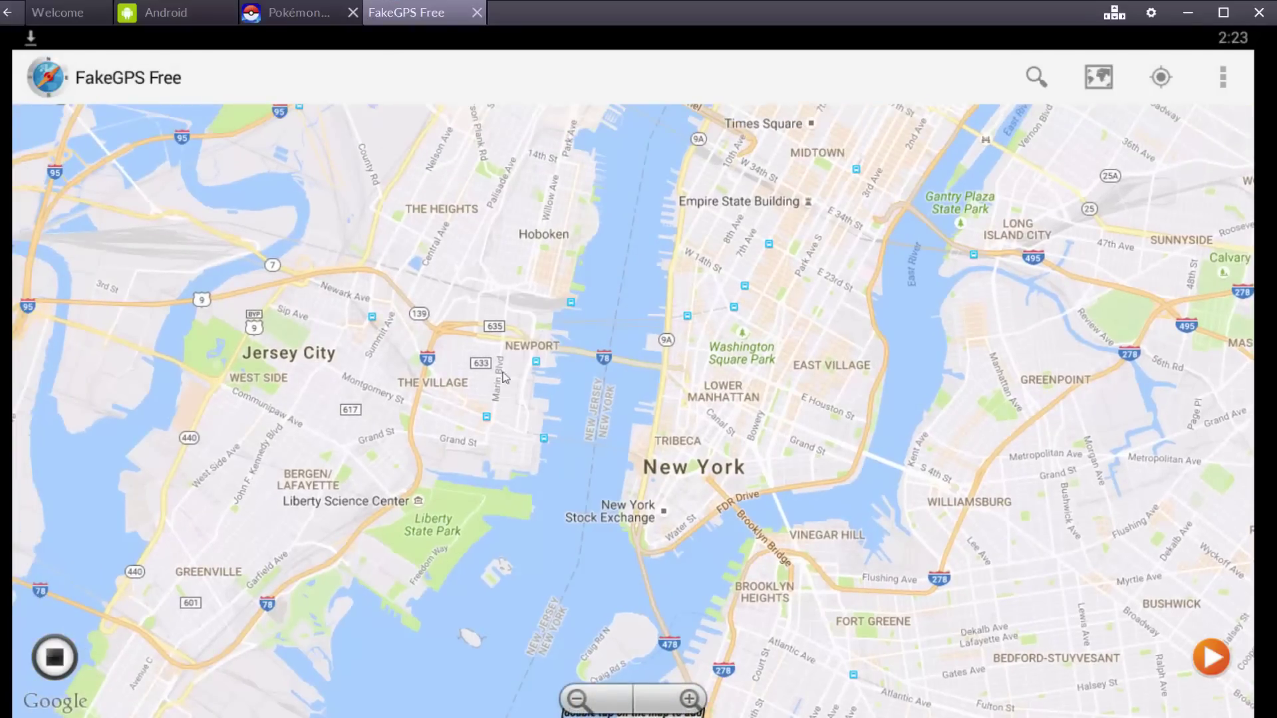
double_click(743, 341)
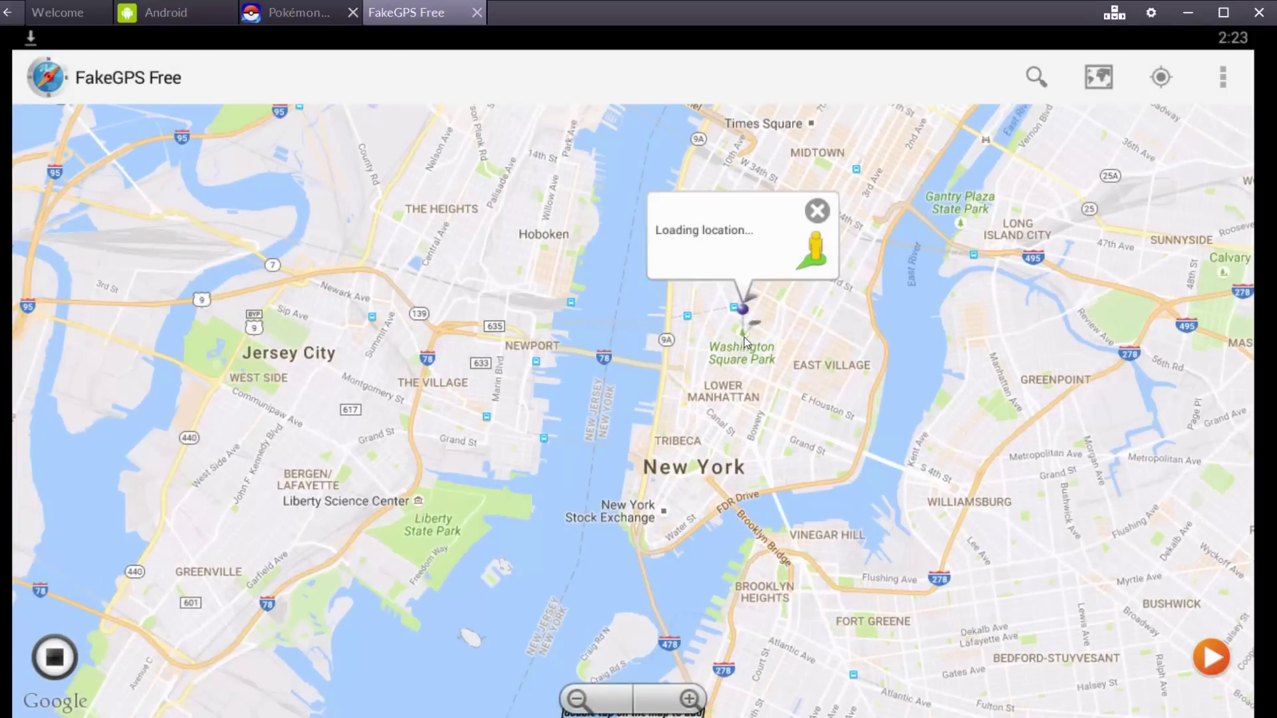
click(1211, 658)
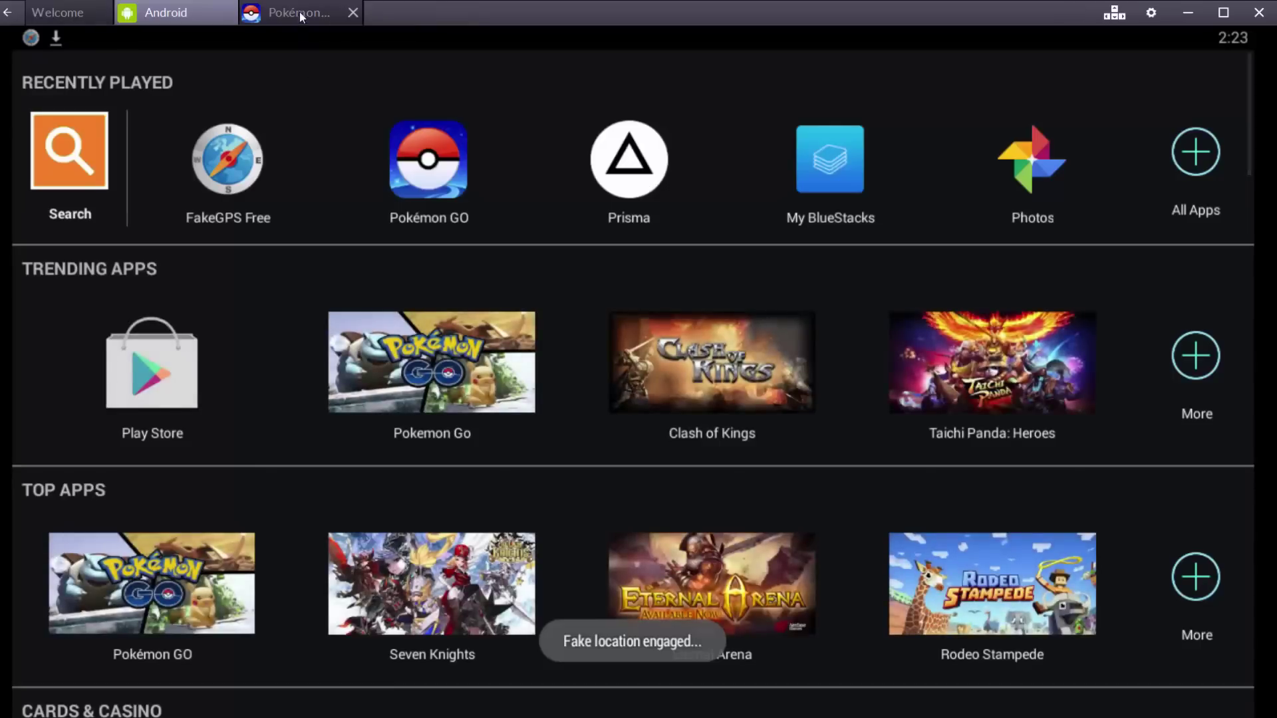
click(299, 12)
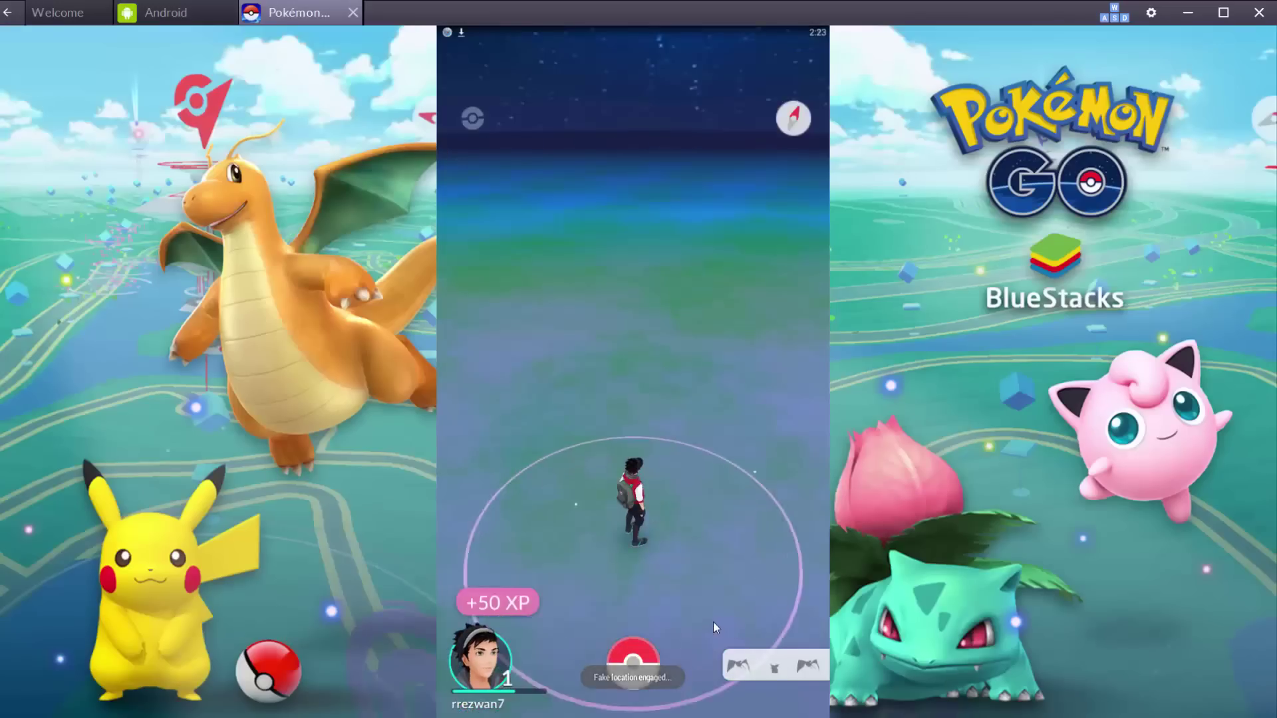